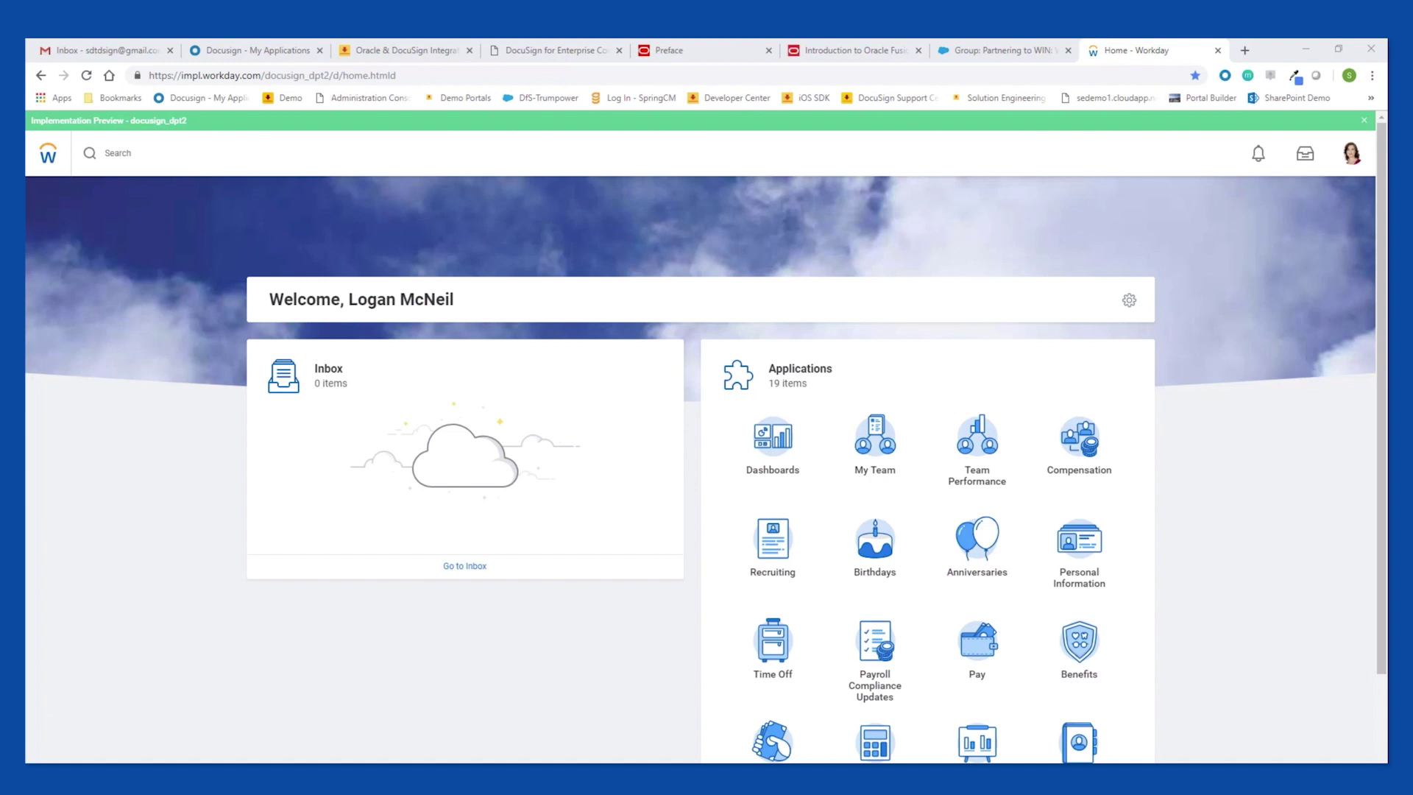
Use the Edit Document task to open the GMS Employee Handbook (DS) document, found by searching 'handbo'.
left_click(167, 162)
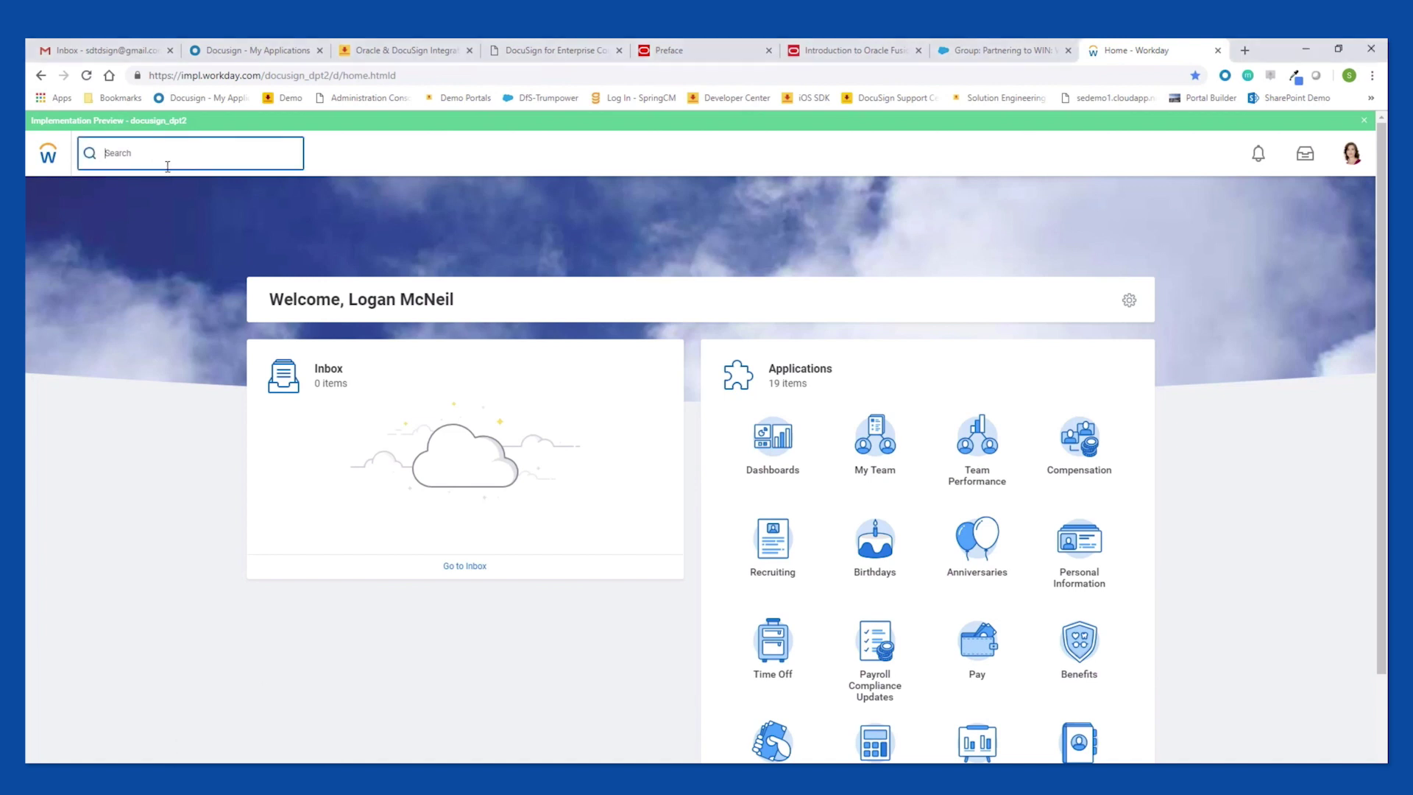
type("edit docusm")
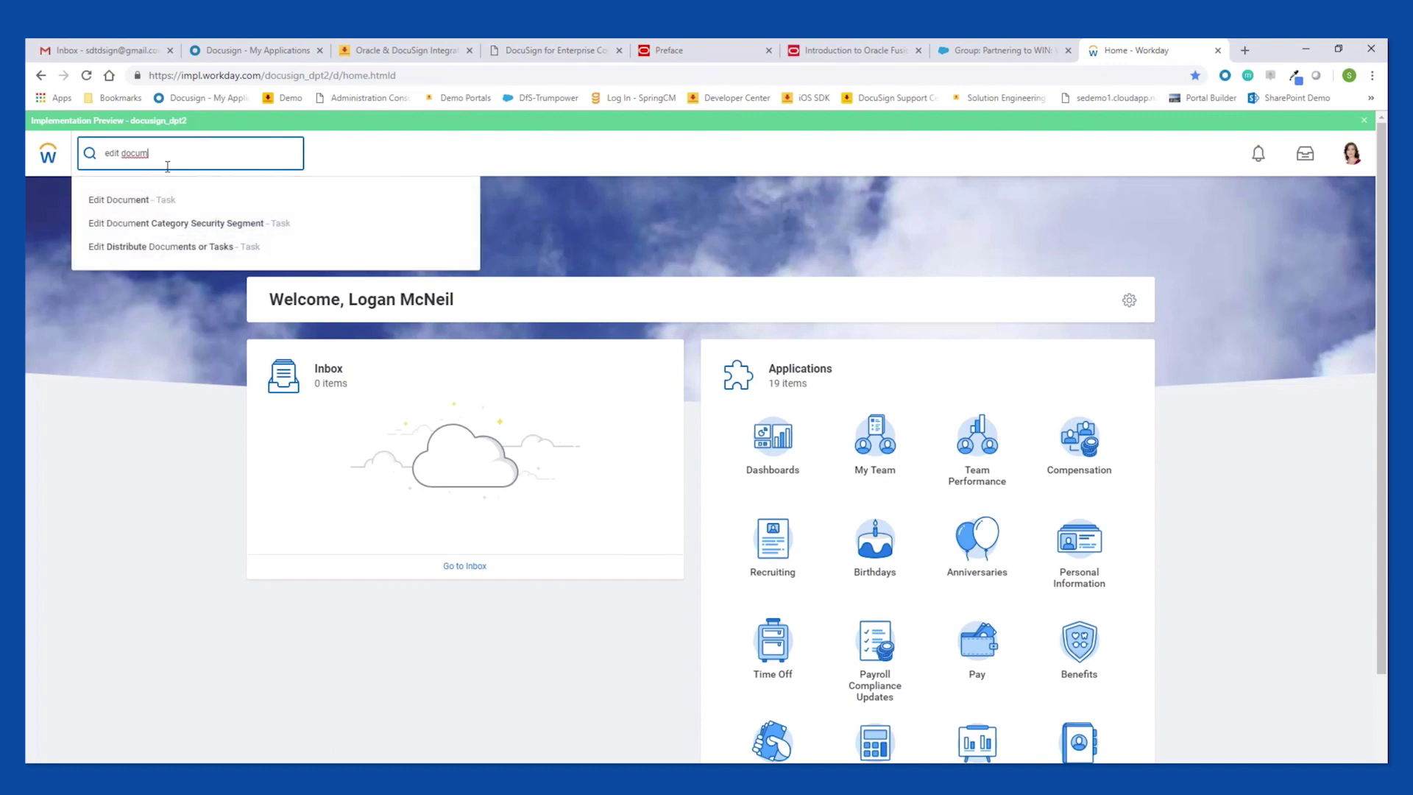
left_click(145, 197)
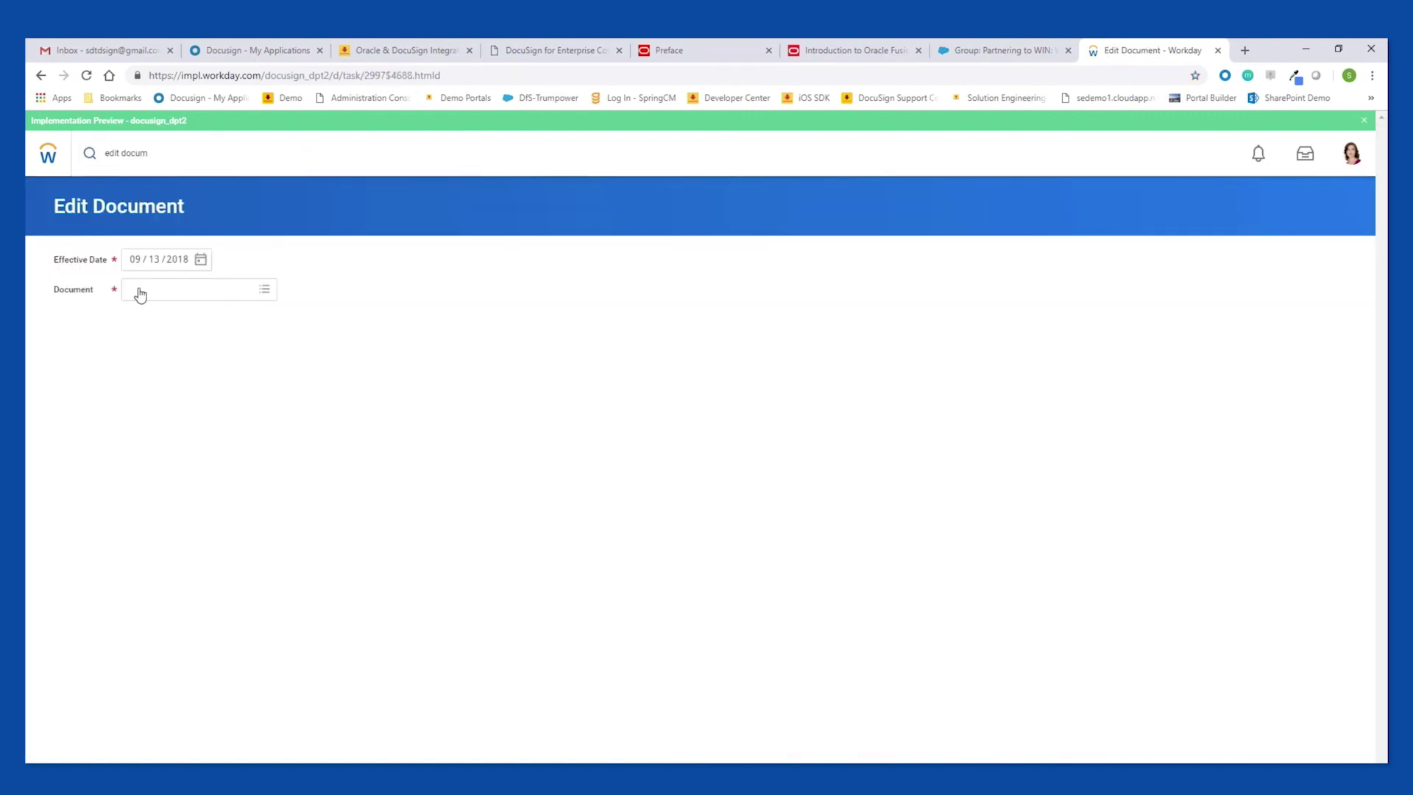
left_click(141, 290)
type("handbo")
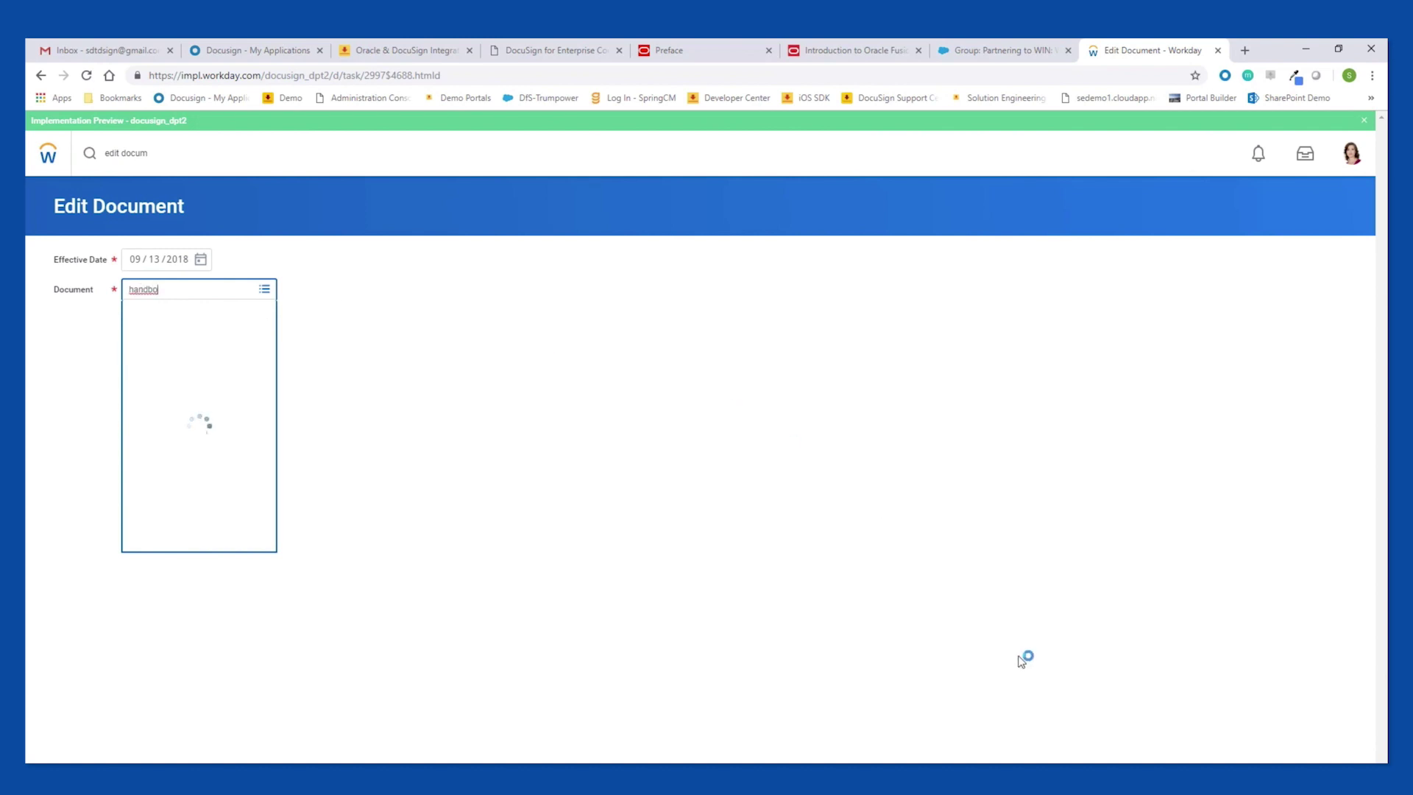
left_click(185, 379)
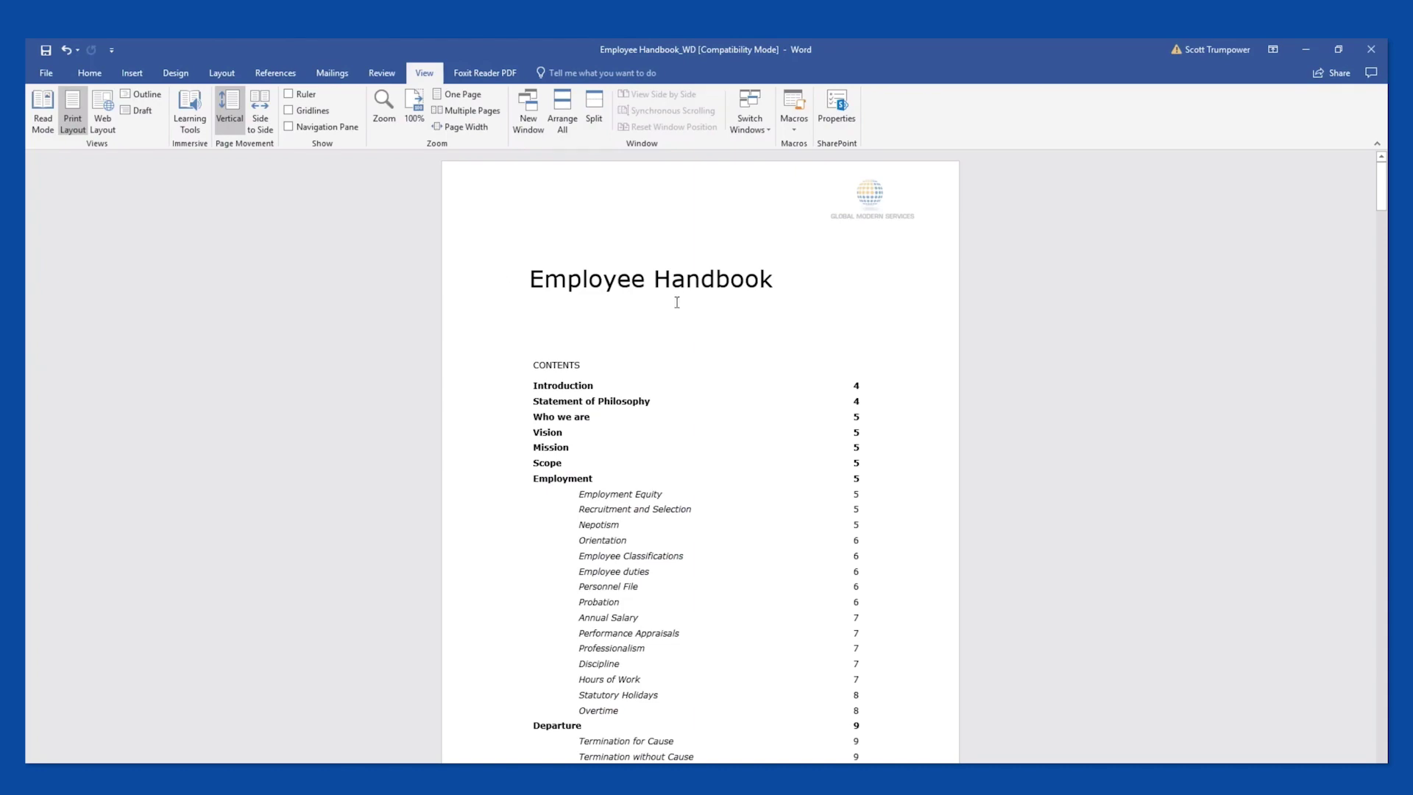
Scroll to the signature page, review the signHere1 and dateSigned1 anchor tags, then switch back to Workday.
left_click_drag(1382, 185, 1382, 736)
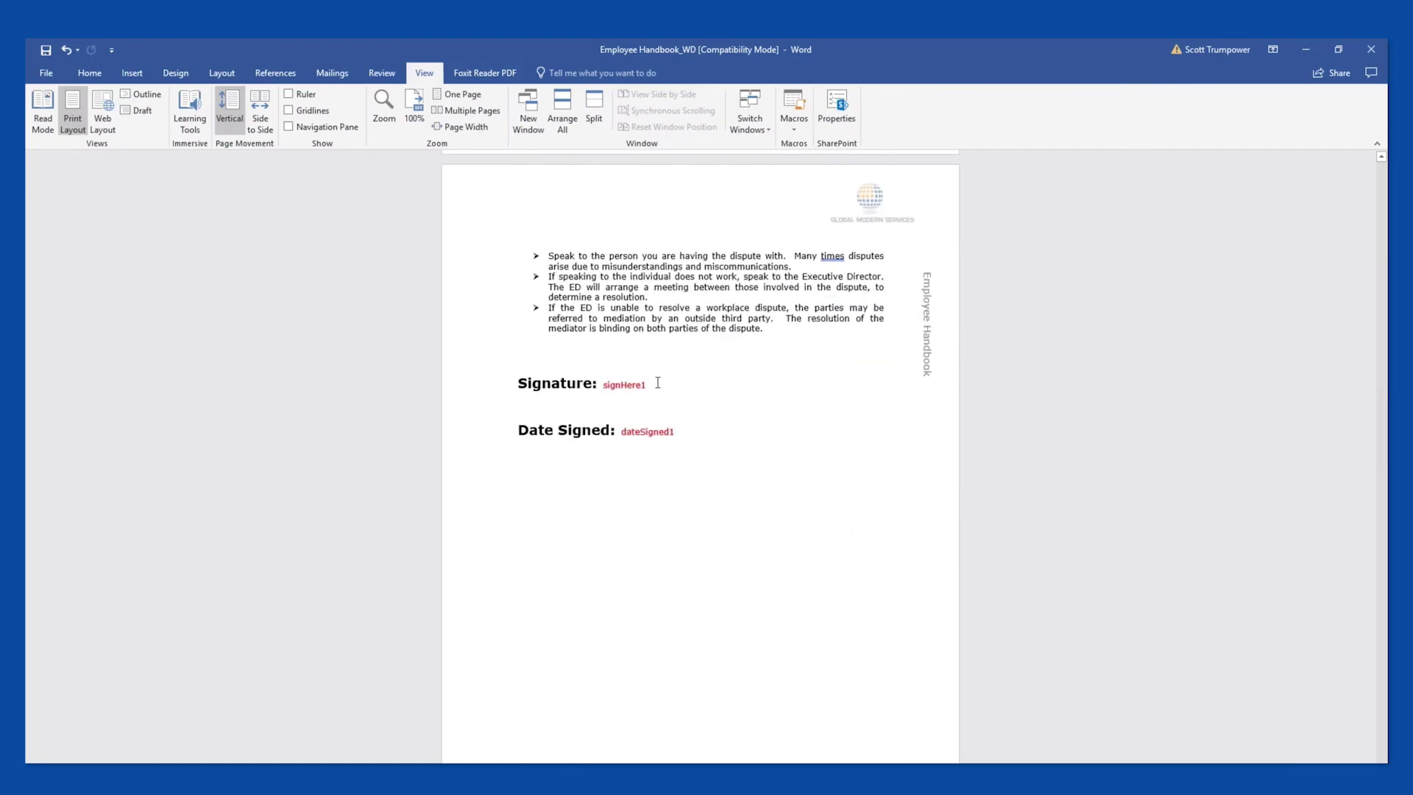
left_click_drag(647, 384, 603, 385)
left_click(659, 424)
key("alt+Tab")
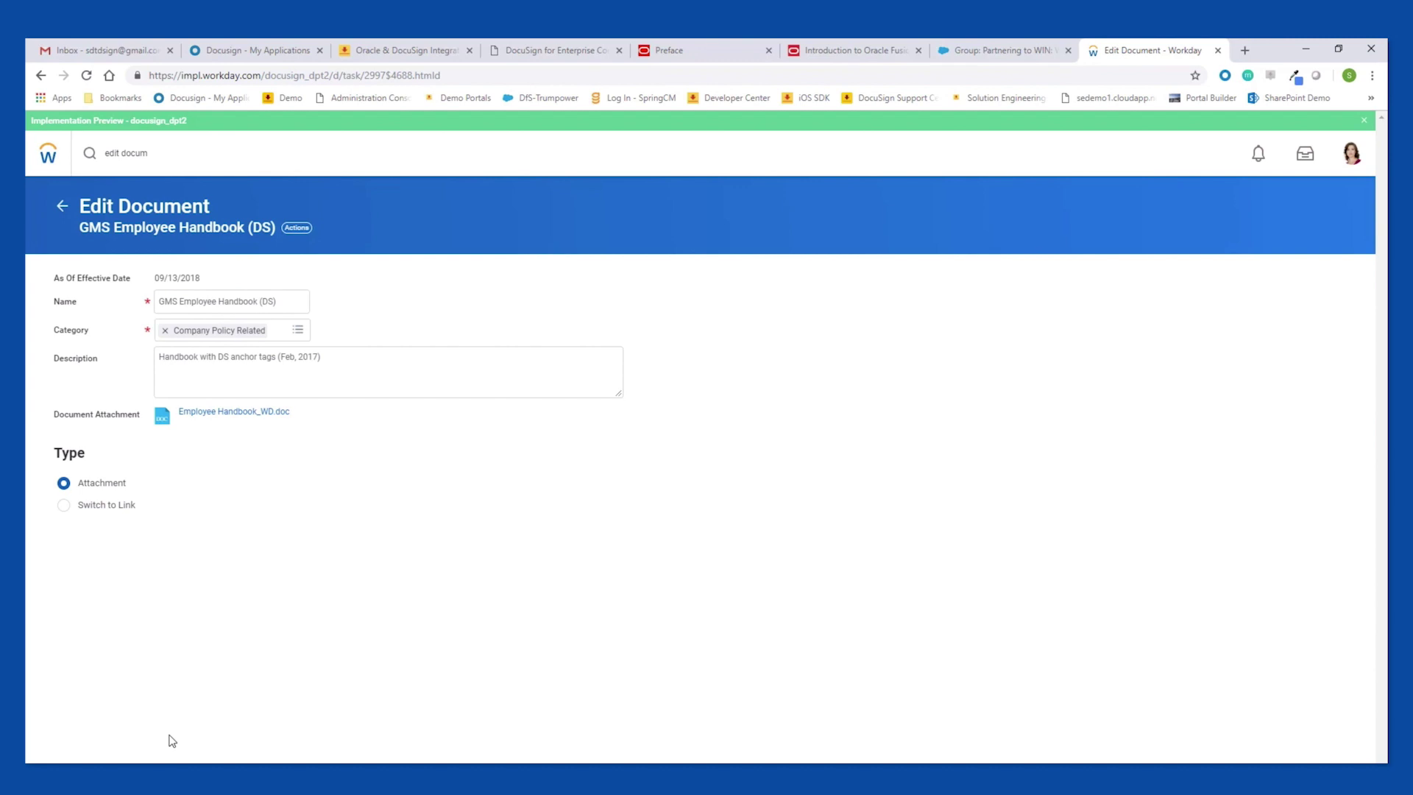
Search 'bp: distribute' and open the Distribute Documents or Tasks (Default Definition) process.
left_click(164, 156)
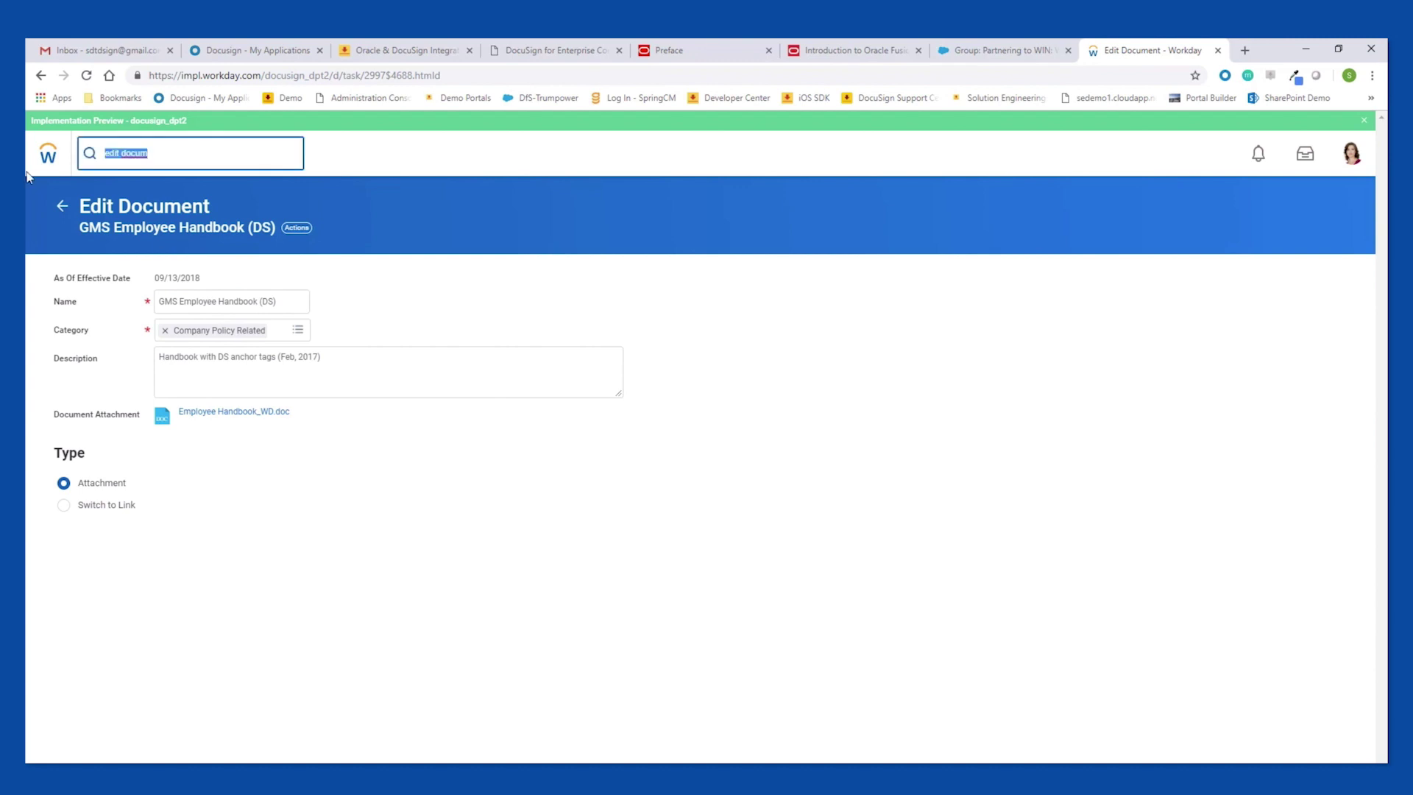
type("bp: distribute")
key("Return")
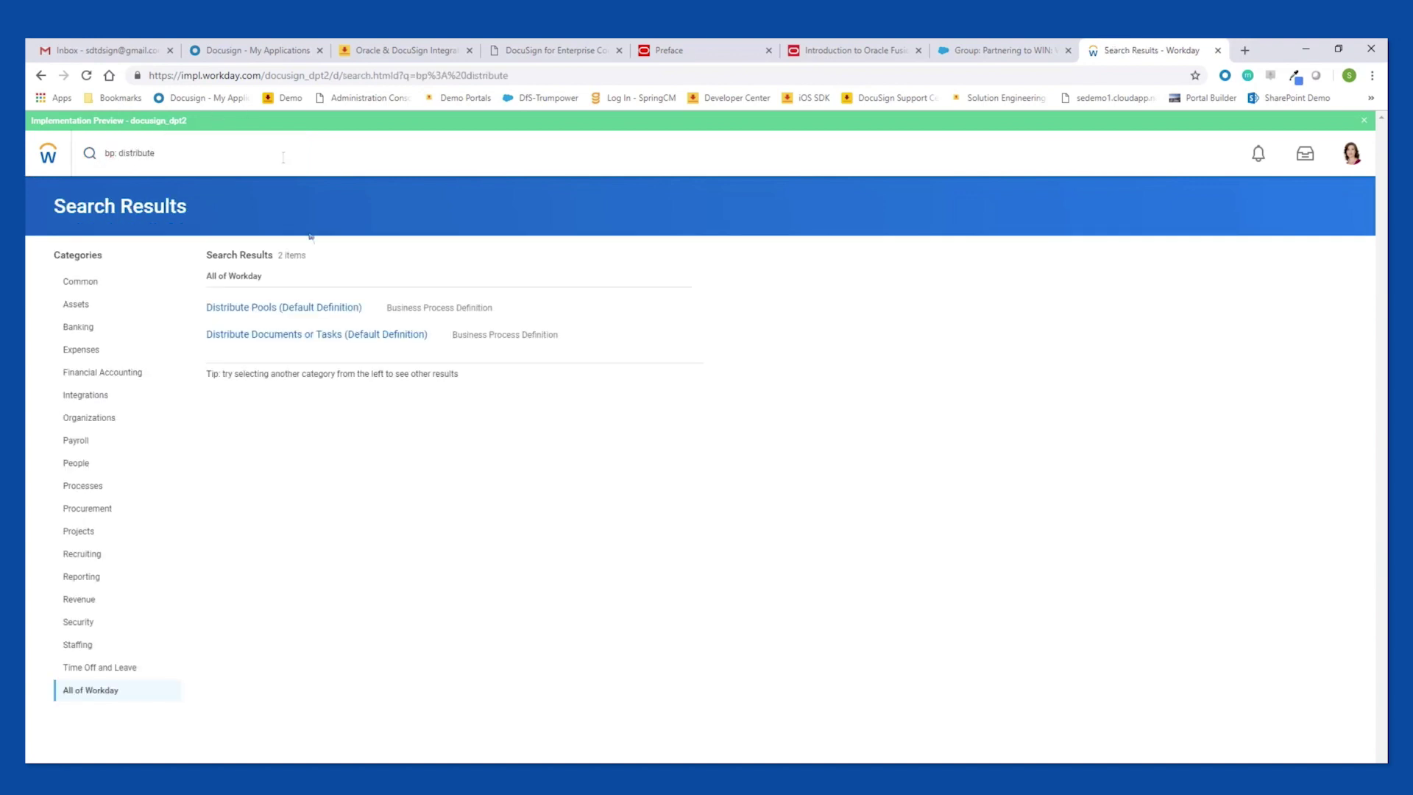
left_click(309, 337)
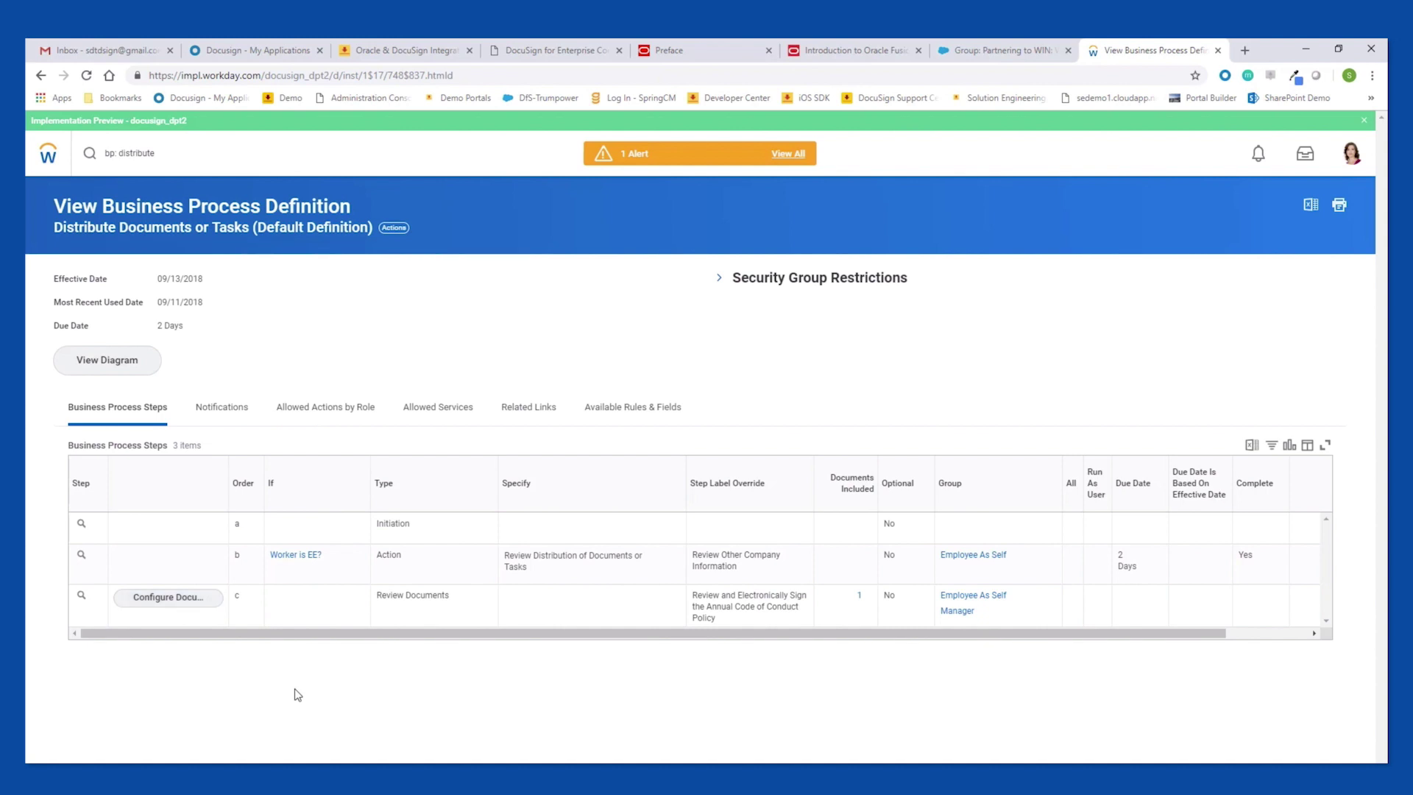
Open the Configure Document Review settings for step c of the business process.
left_click(168, 600)
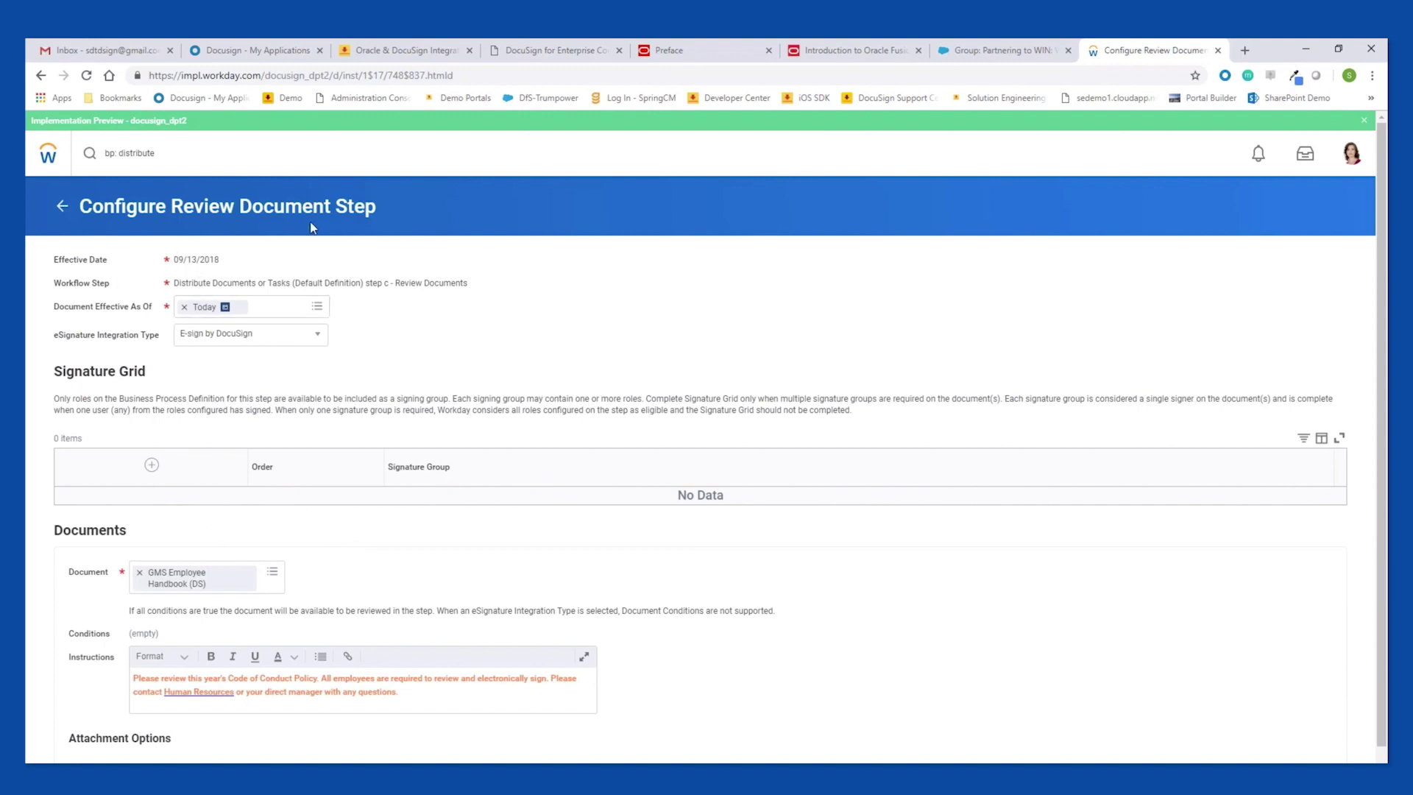
Scroll down to the Attachment Options of the review step settings.
scroll(368, 709, "down", 3)
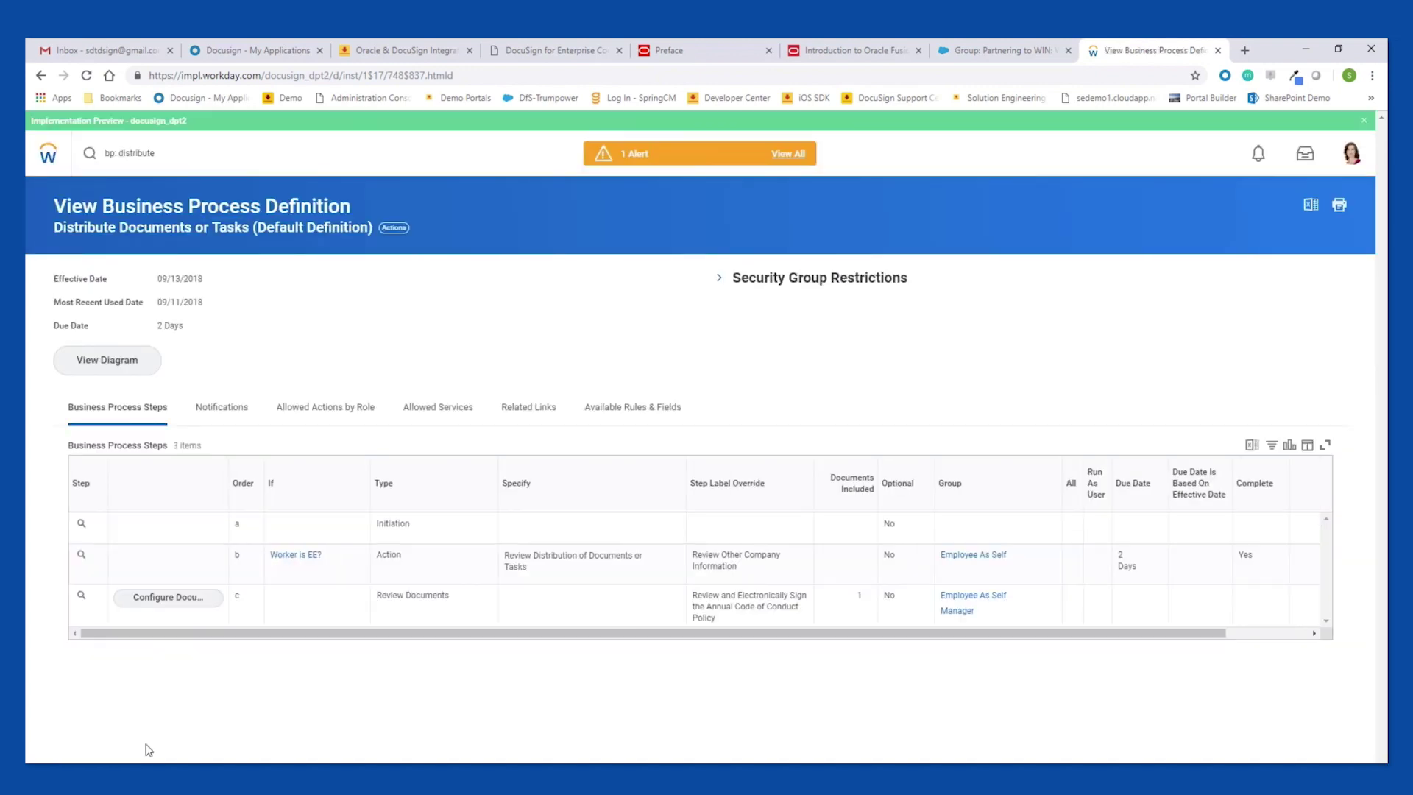
Open Edit Distribute Documents or Tasks for GMS Handbook (DS), found by searching 'handbook'.
left_click_drag(177, 153, 30, 145)
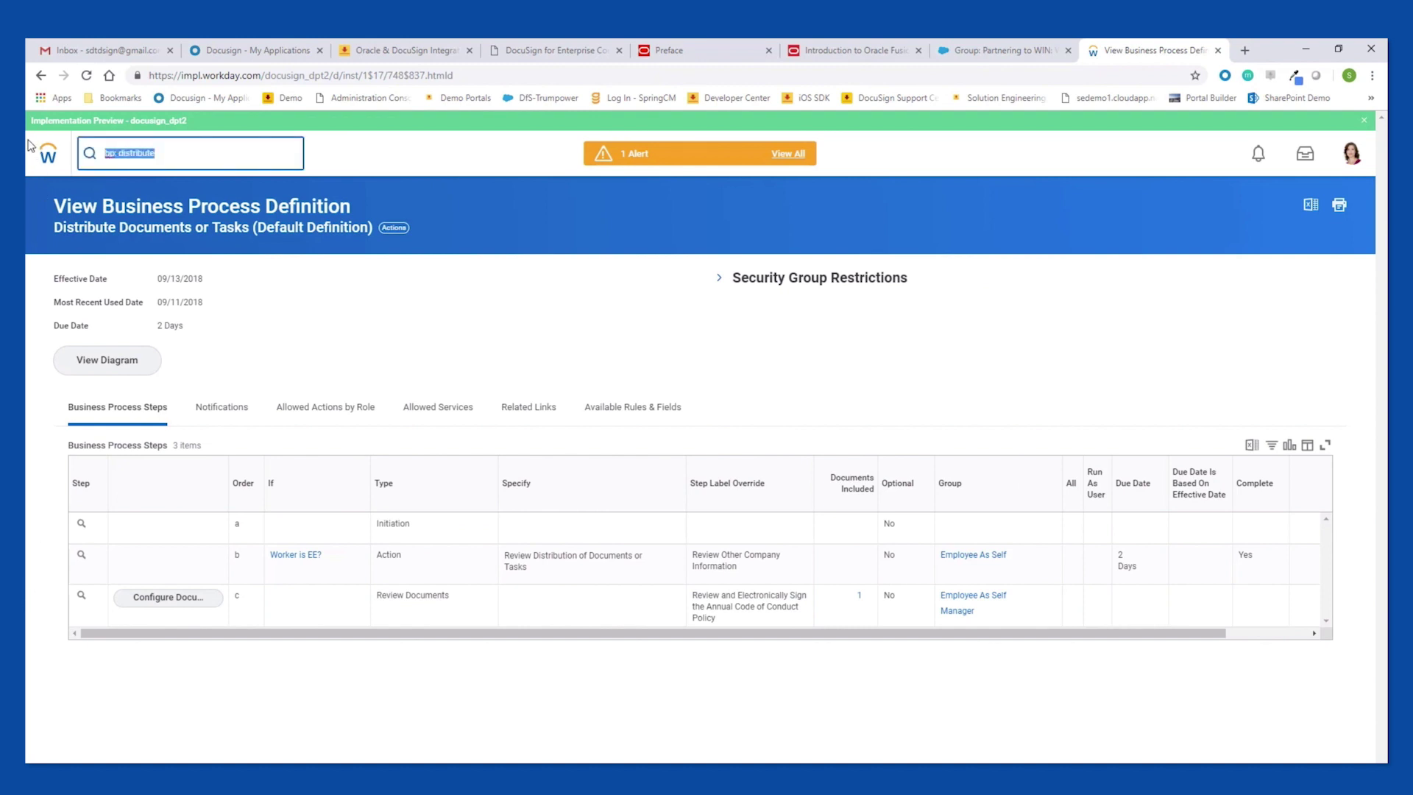
type("edit dist")
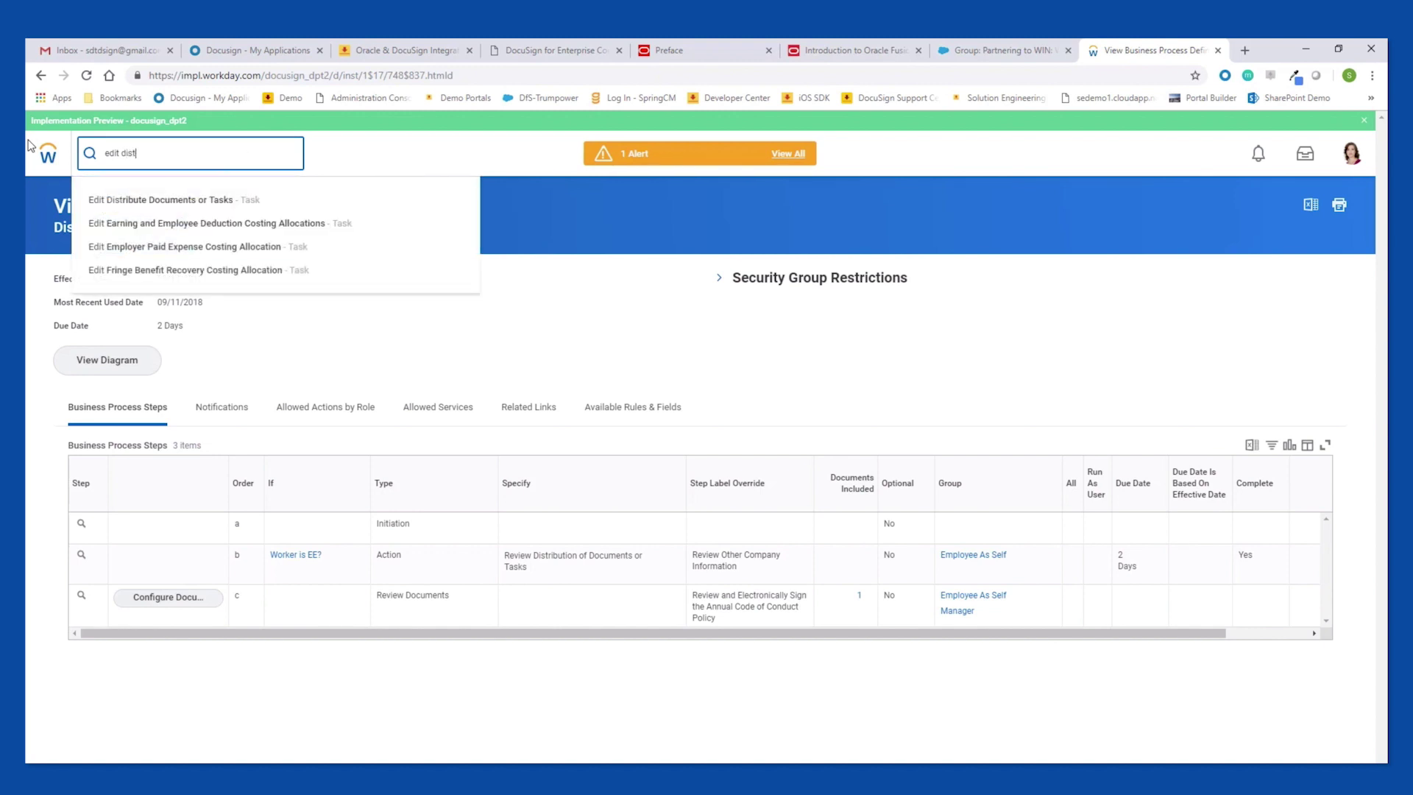
left_click(196, 206)
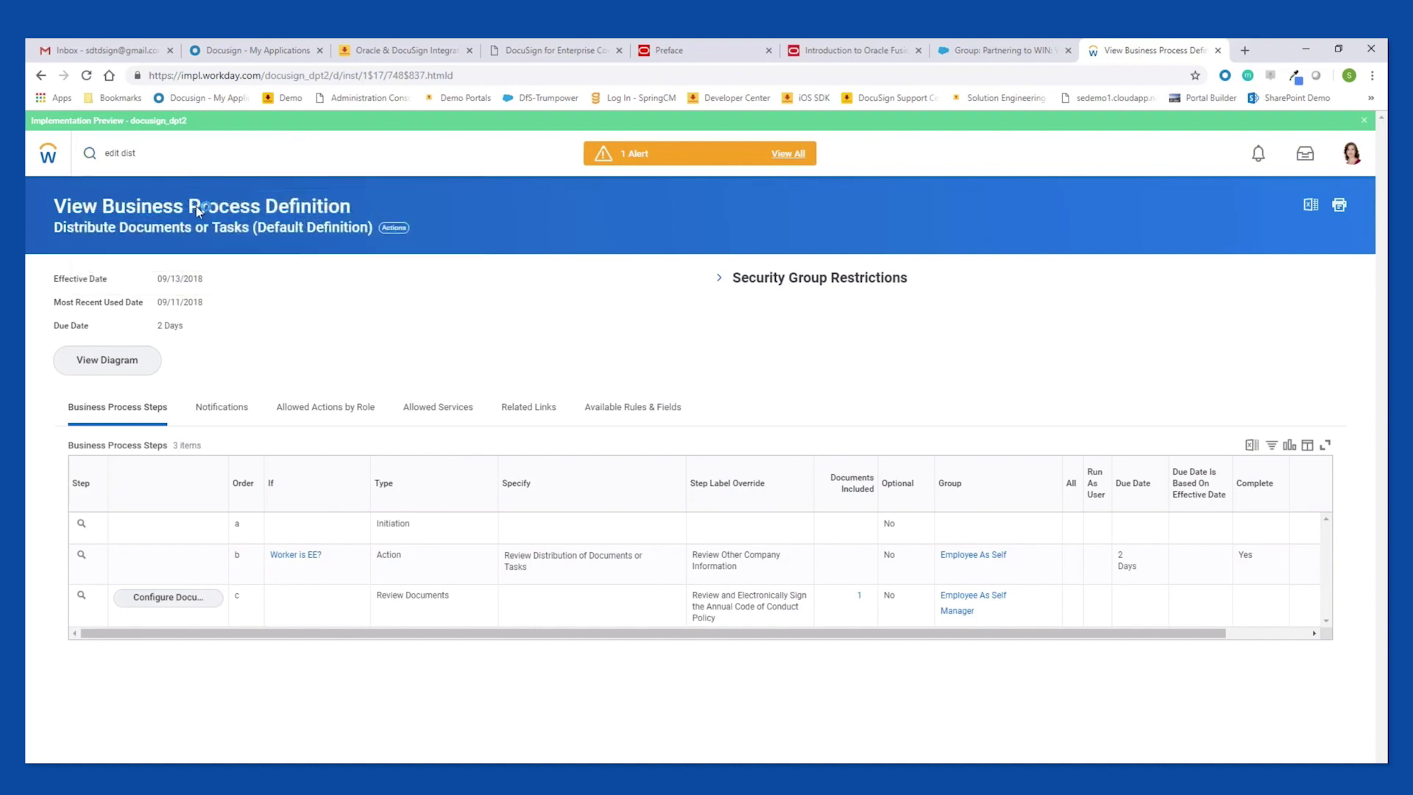
left_click(265, 263)
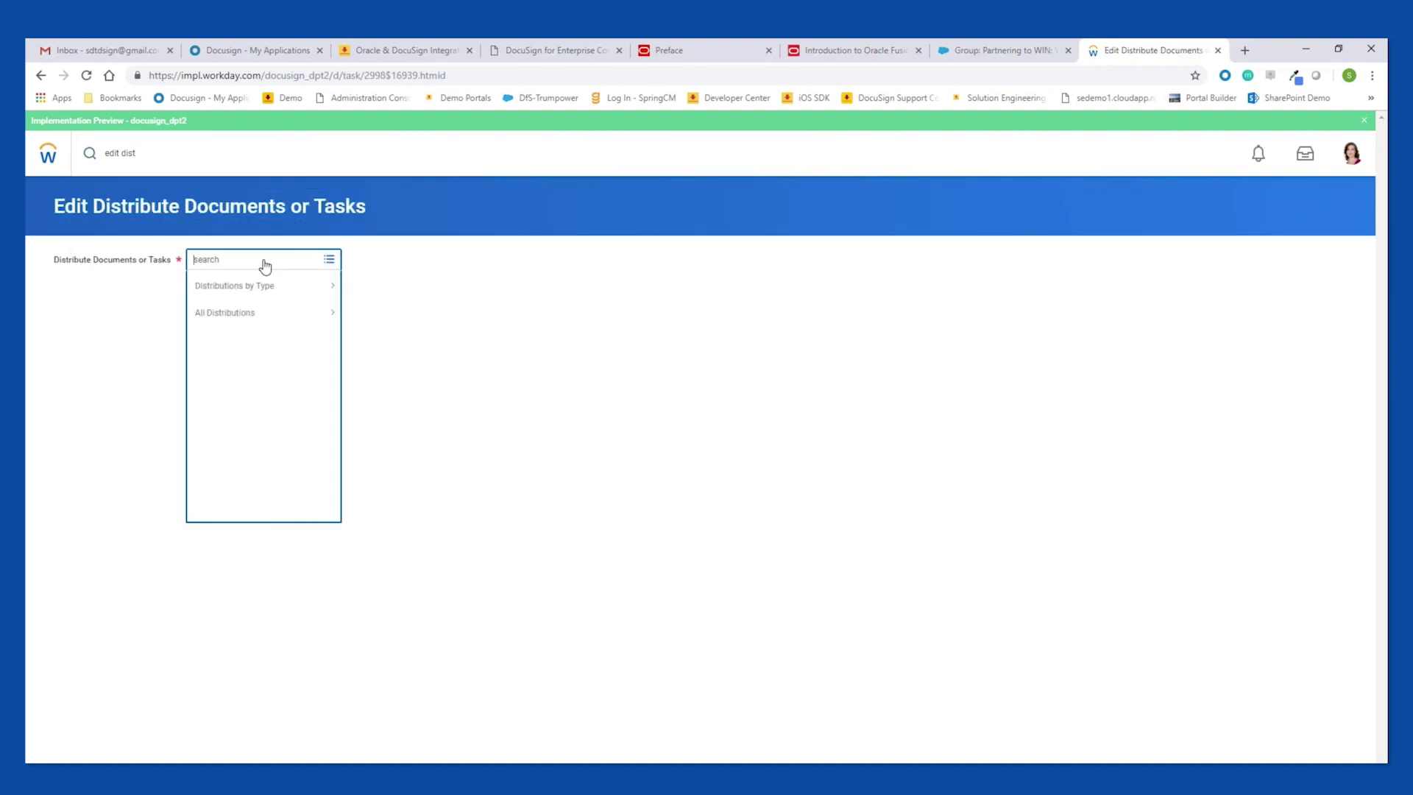
type("handbook")
key("Return")
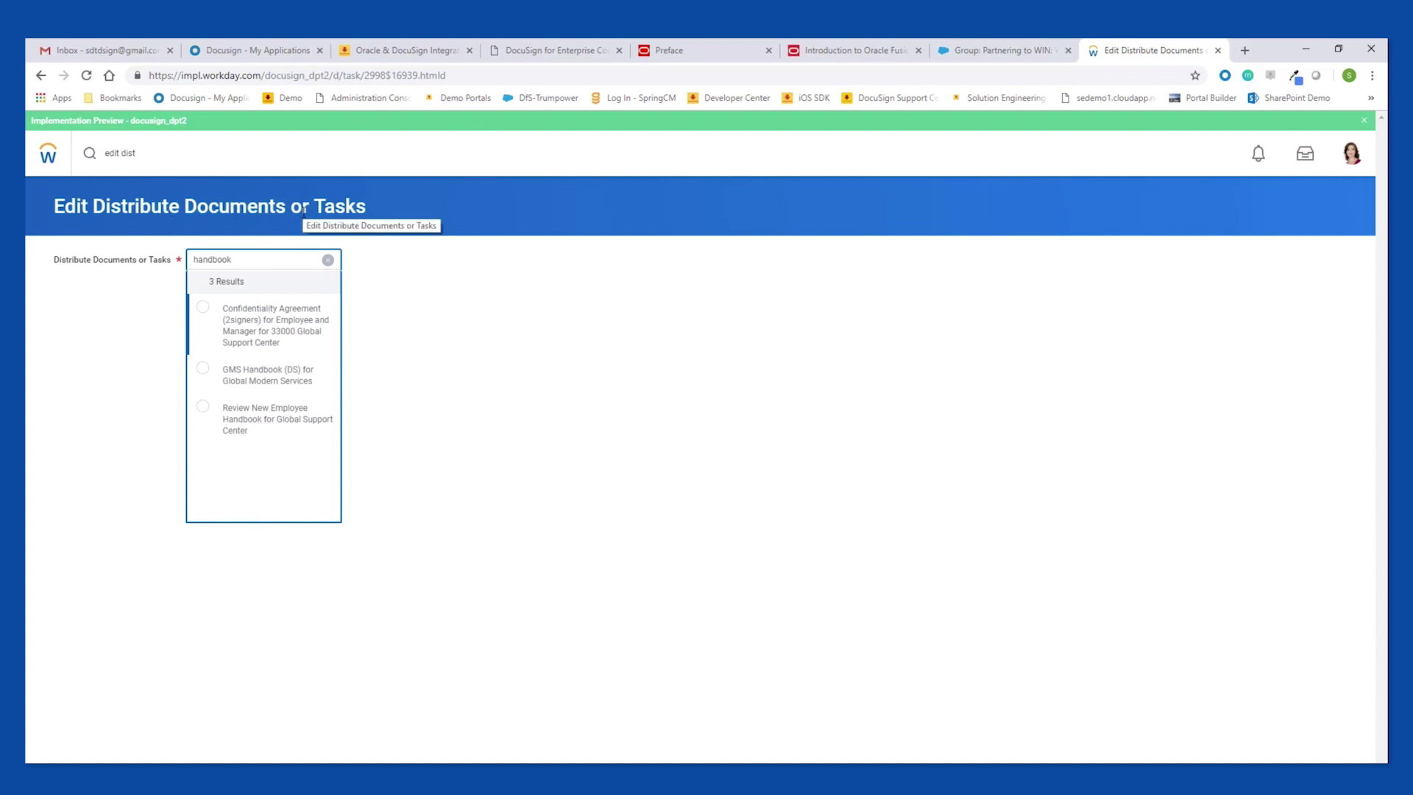
left_click(204, 369)
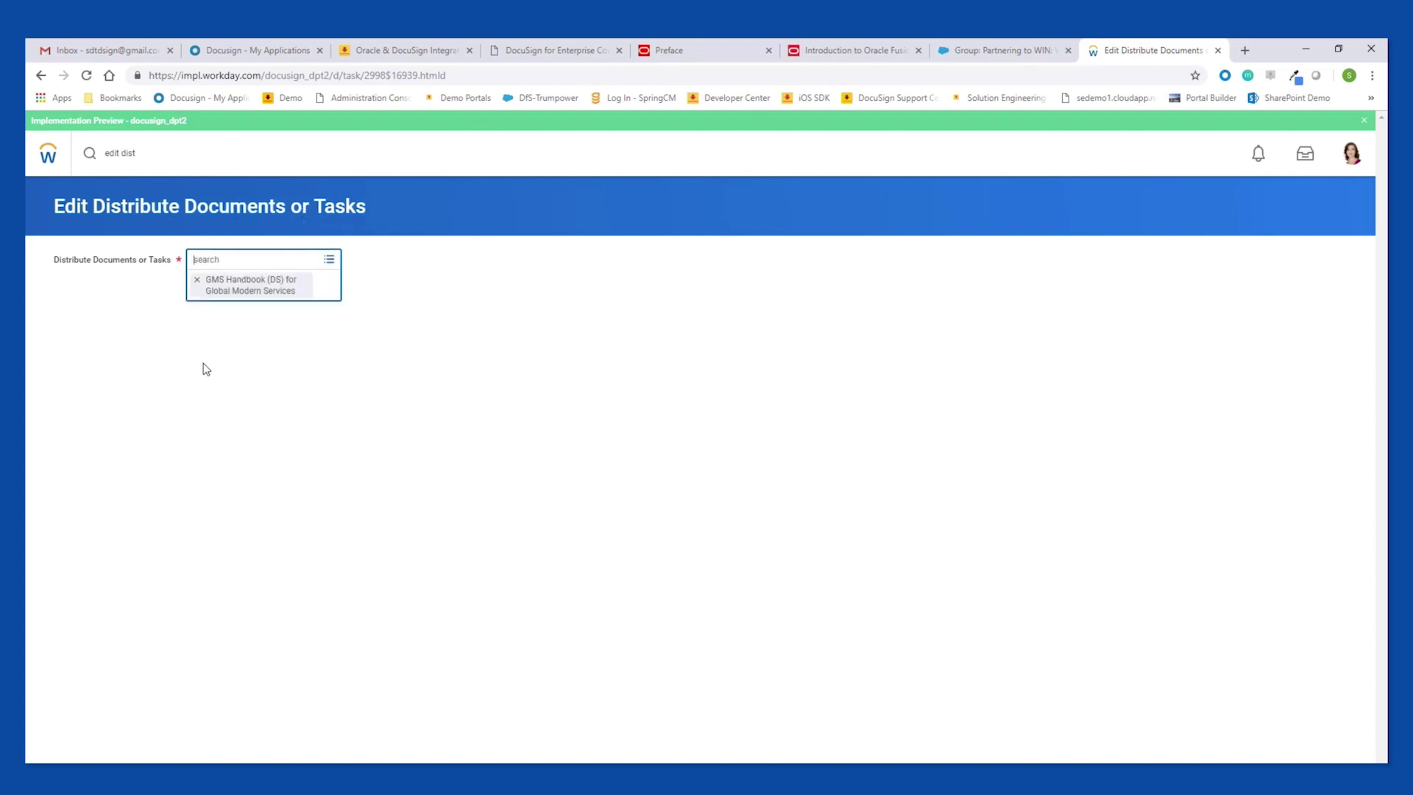
key("Return")
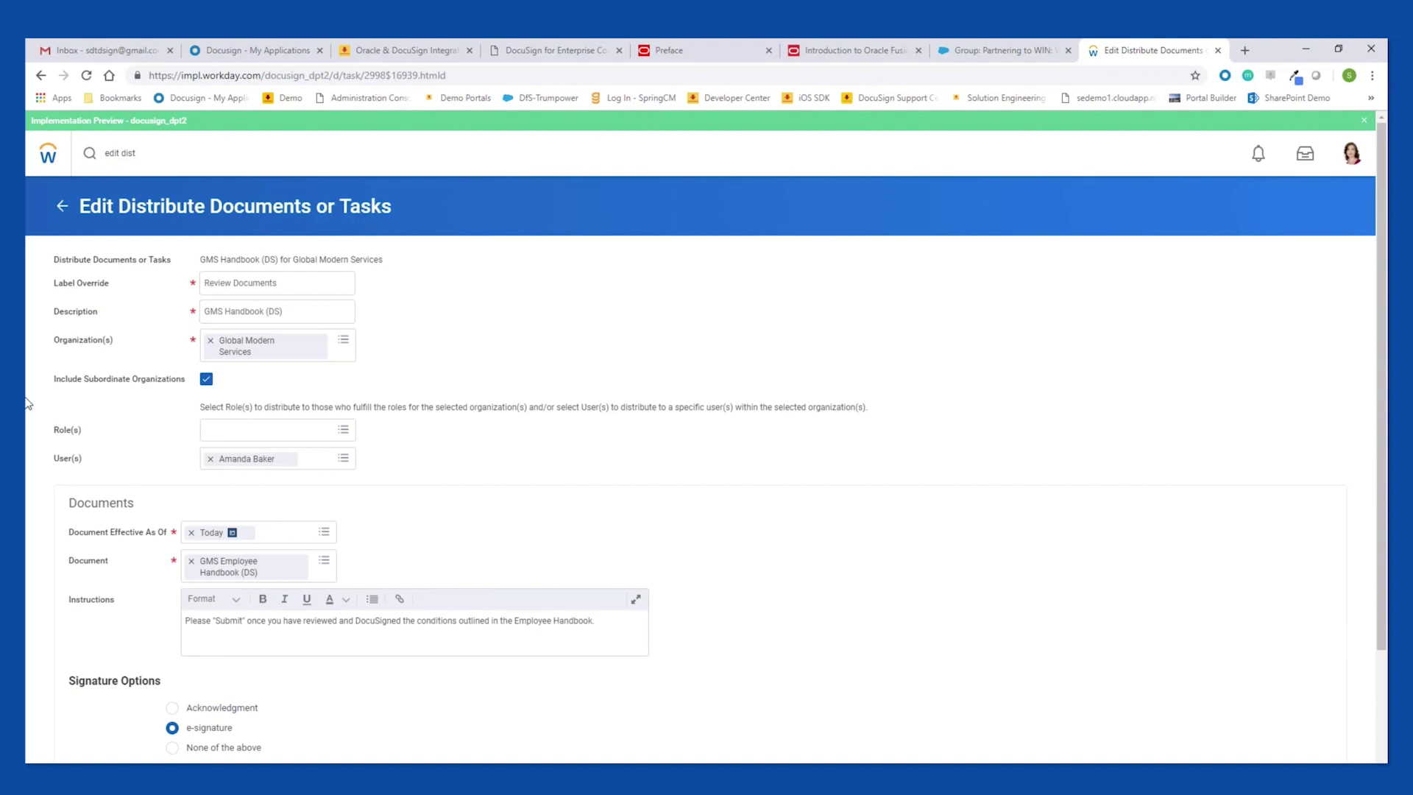
left_click(290, 288)
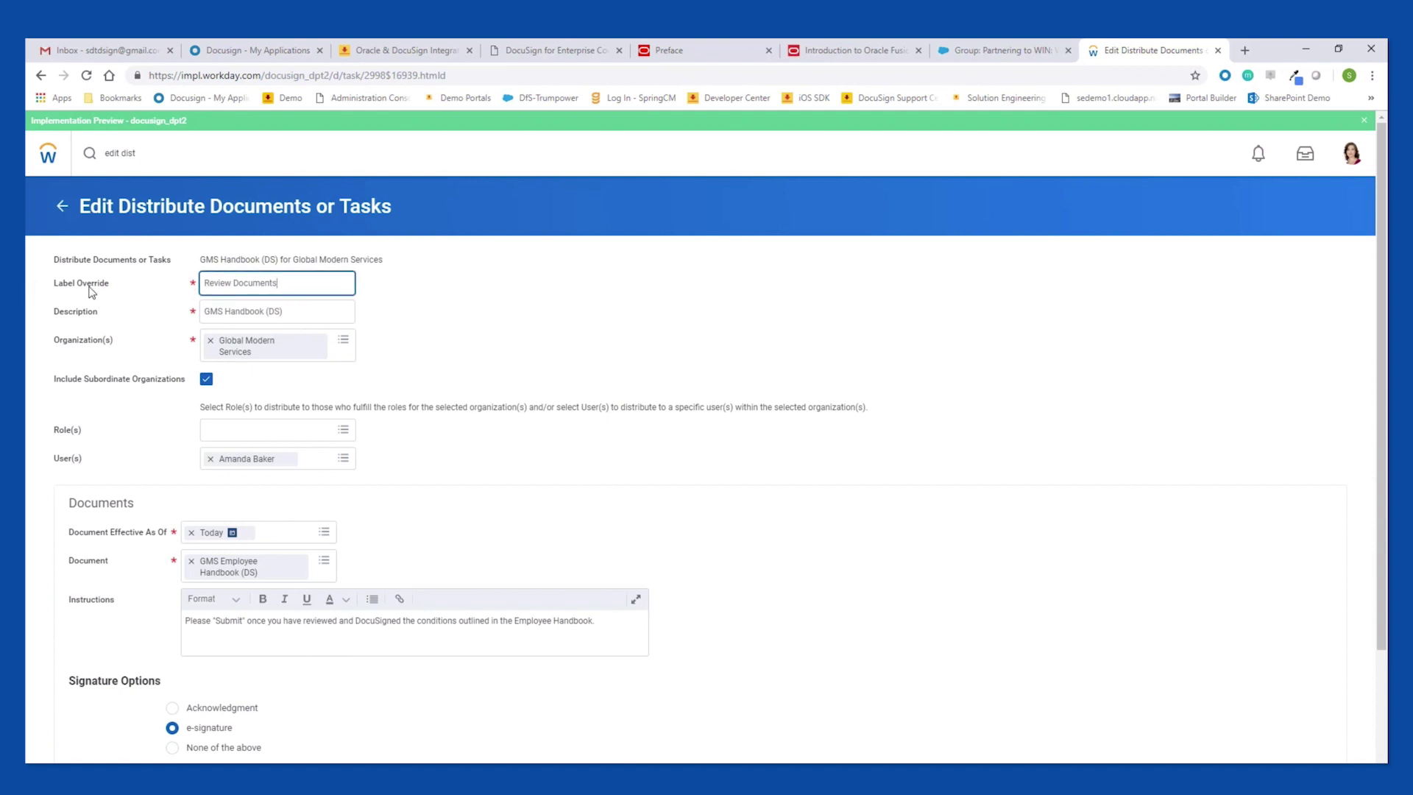
triple_click(269, 282)
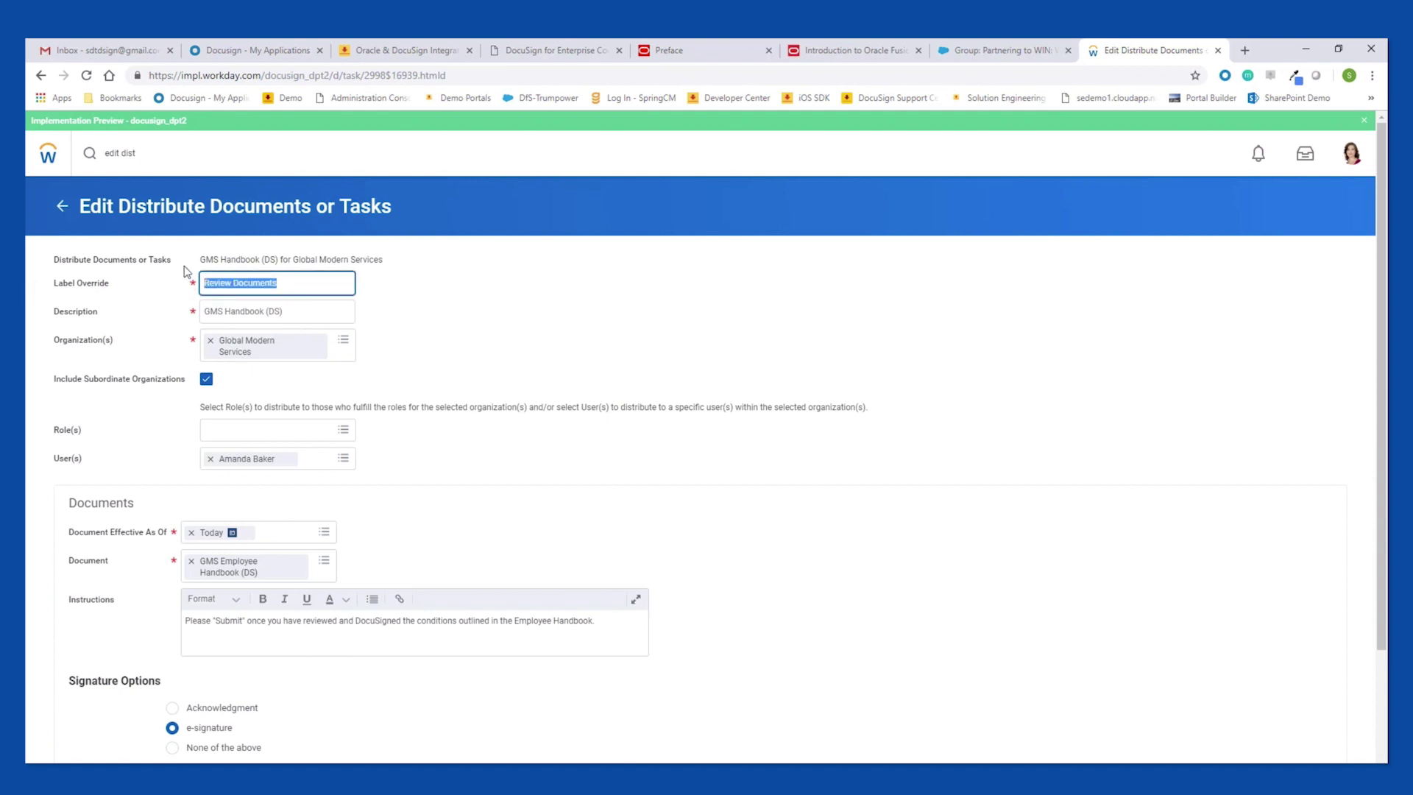
left_click(130, 340)
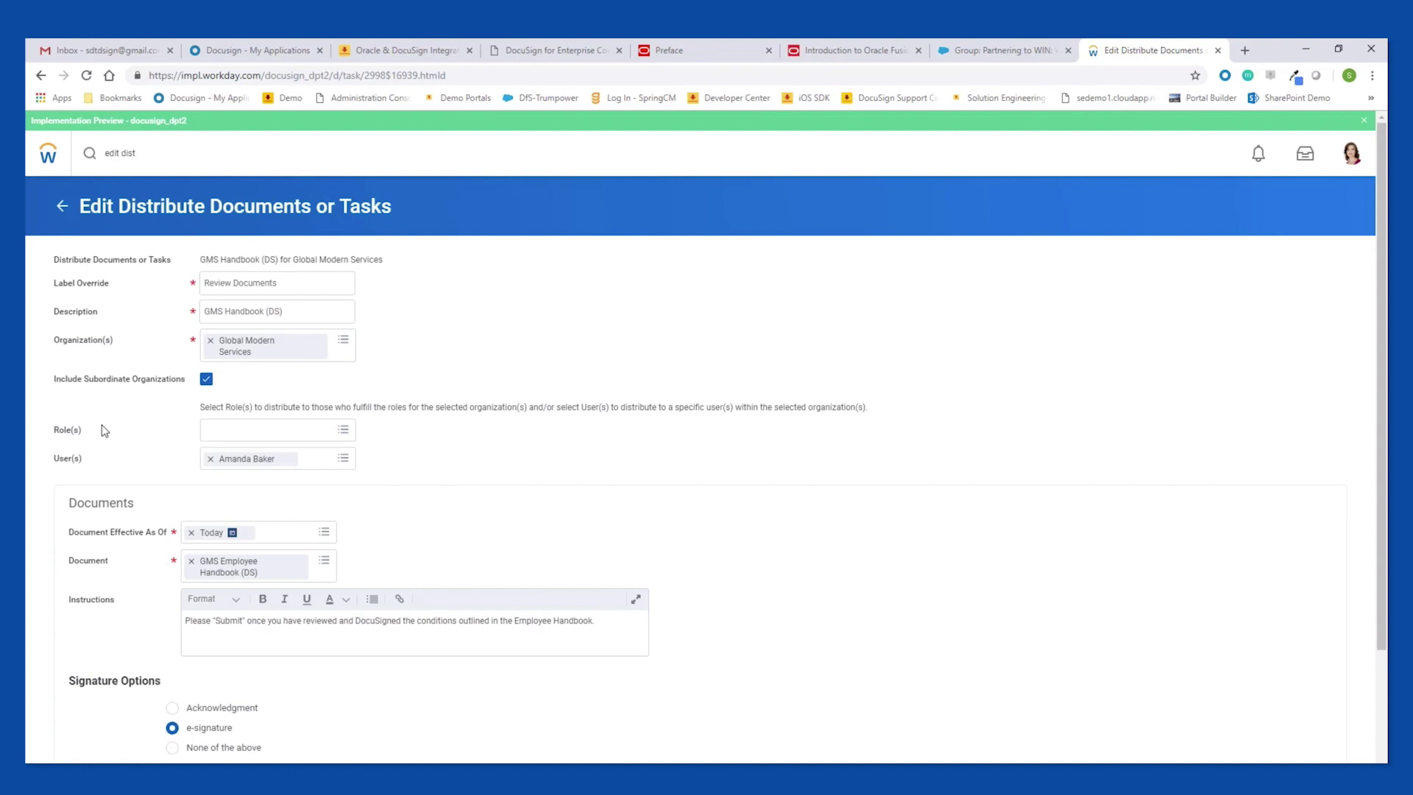
Submit the GMS Handbook distribution form to save its e-signature settings.
mouse_move(81, 431)
left_mouse_down()
mouse_move(29, 435)
mouse_move(81, 431)
left_mouse_up()
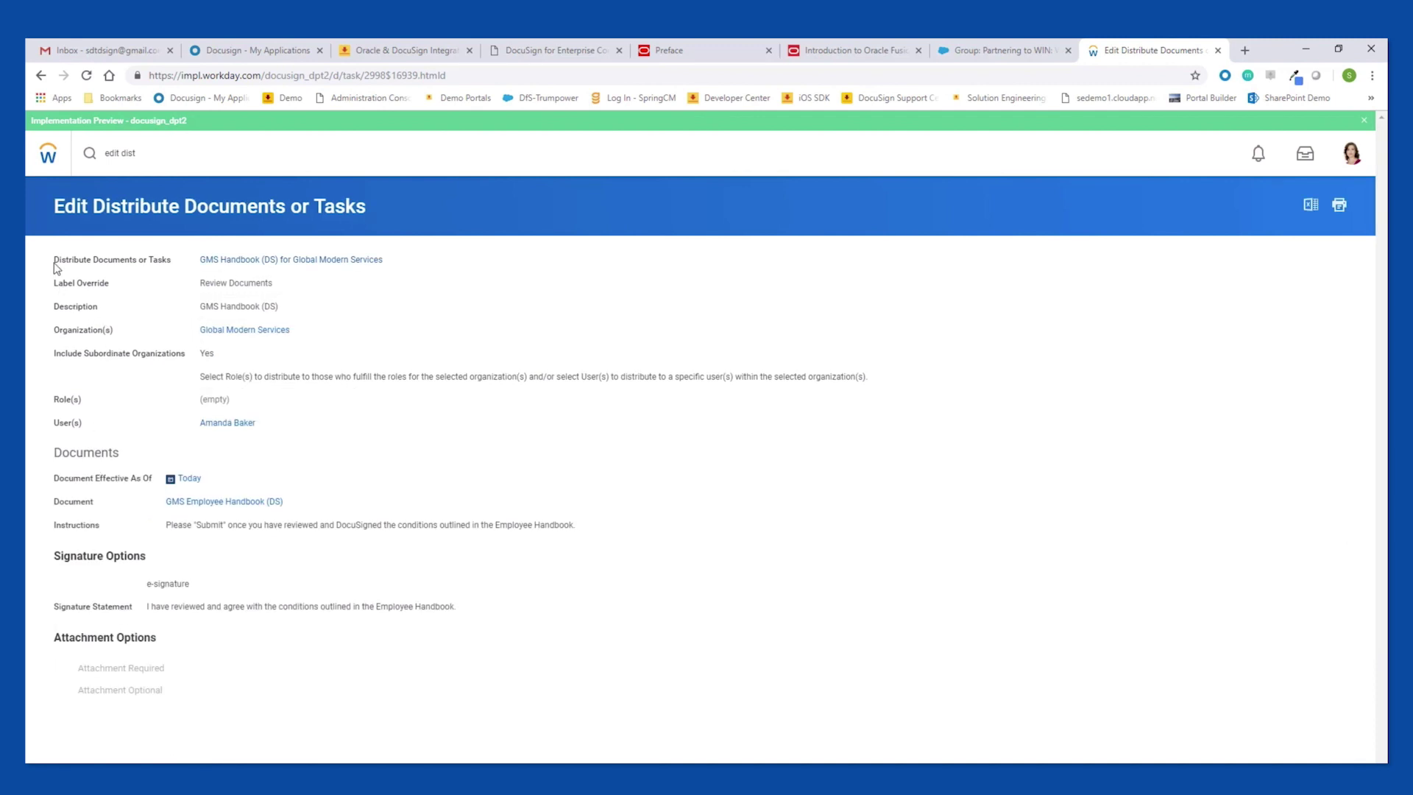
From the GMS Handbook (DS) related actions, choose Distribute Documents or Tasks > Distribute.
left_click_drag(54, 260, 141, 263)
mouse_move(394, 266)
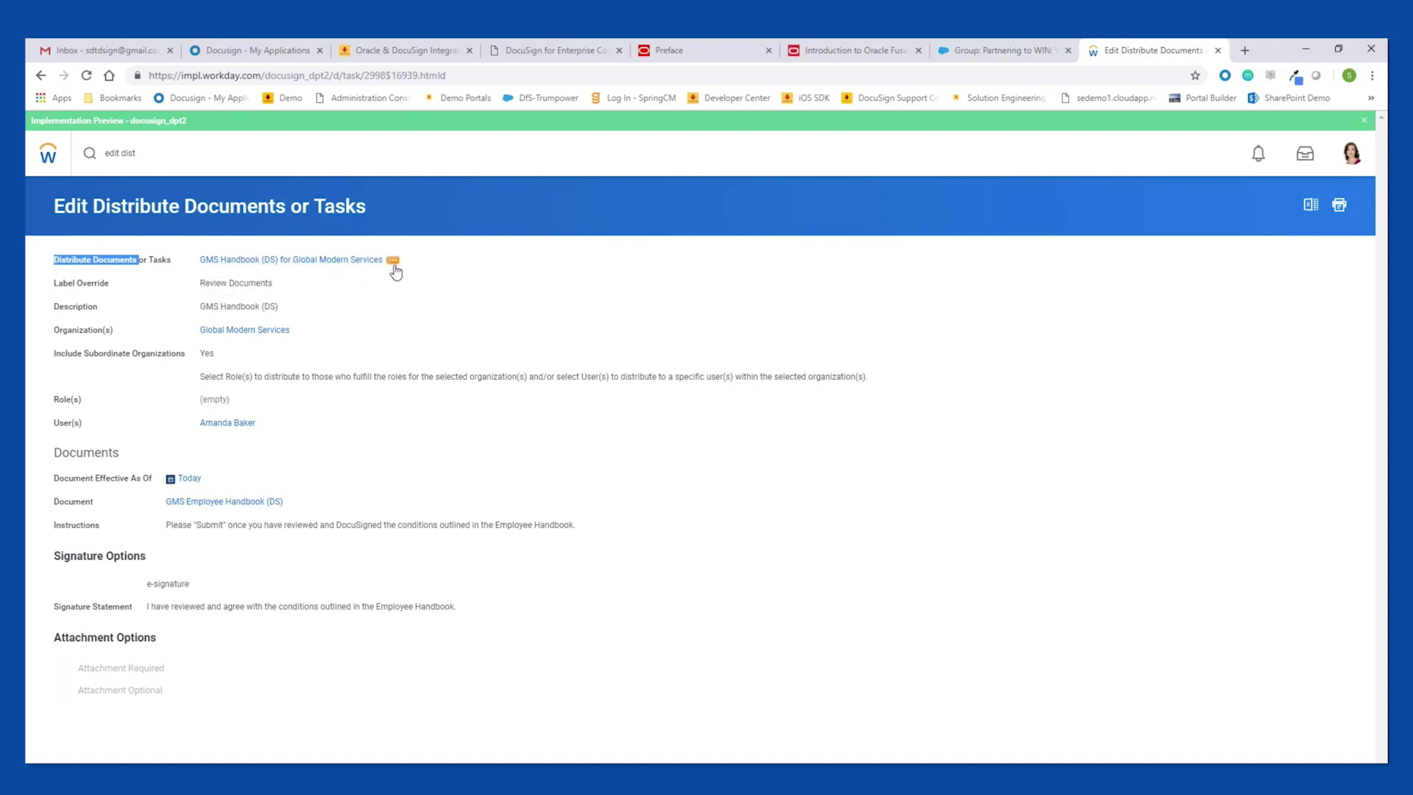
left_click(393, 262)
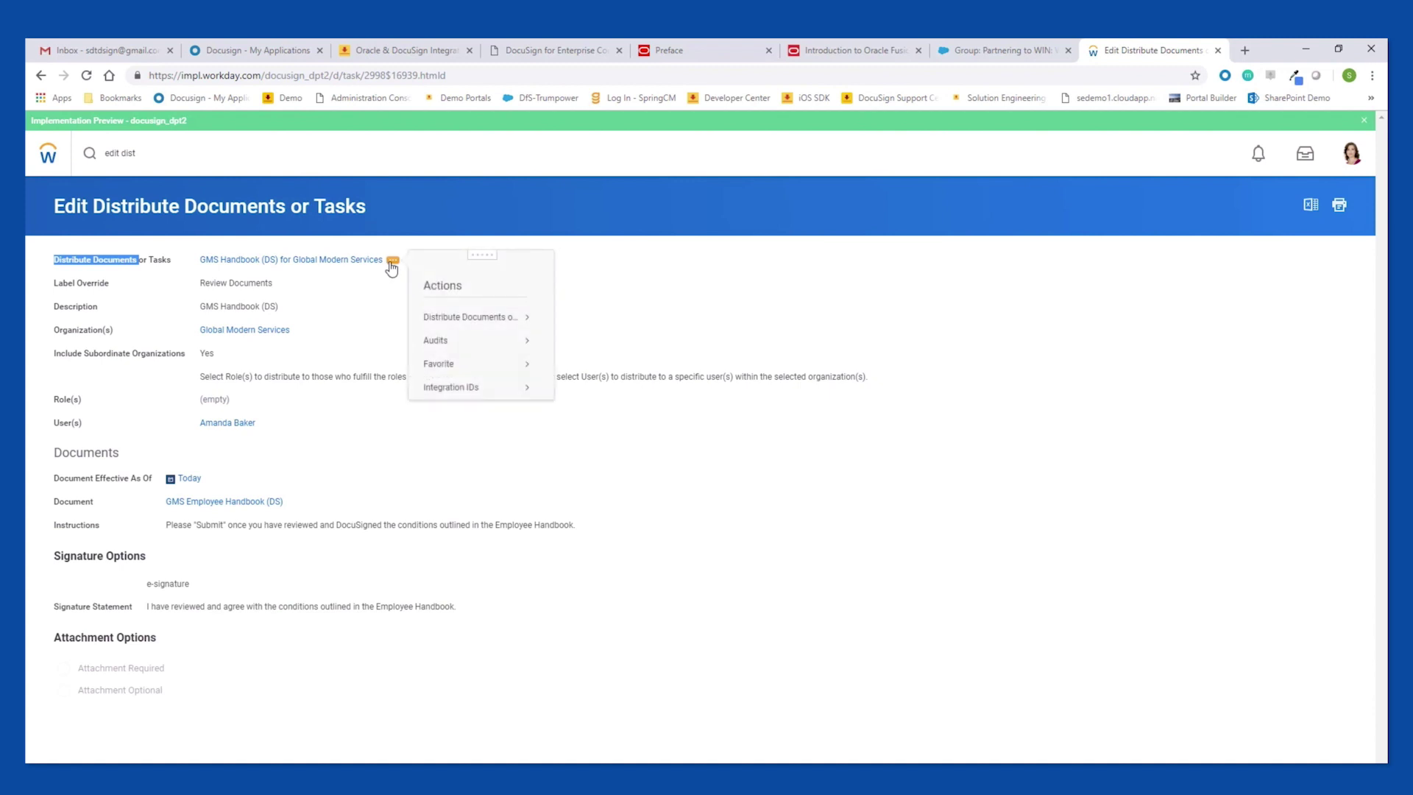
mouse_move(481, 323)
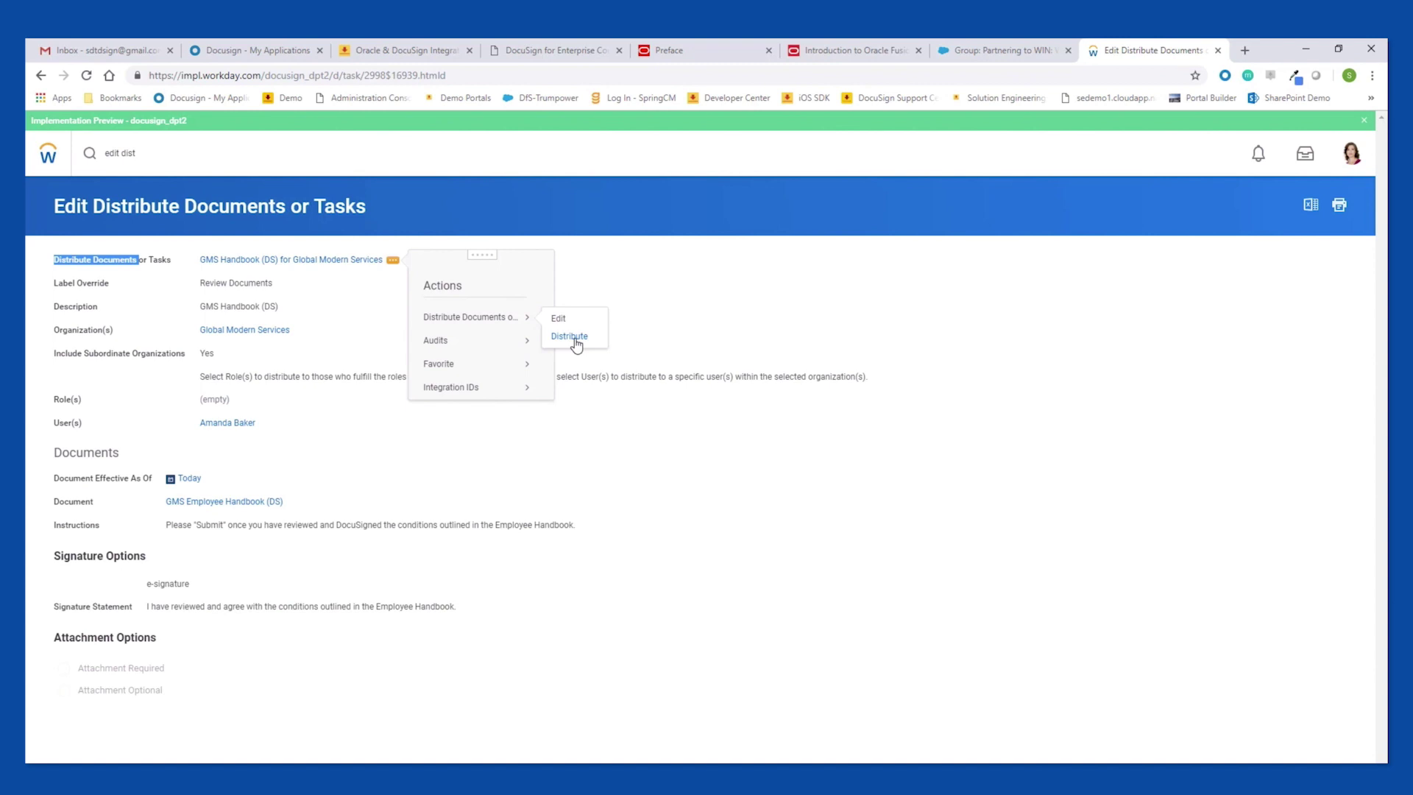
left_click(569, 336)
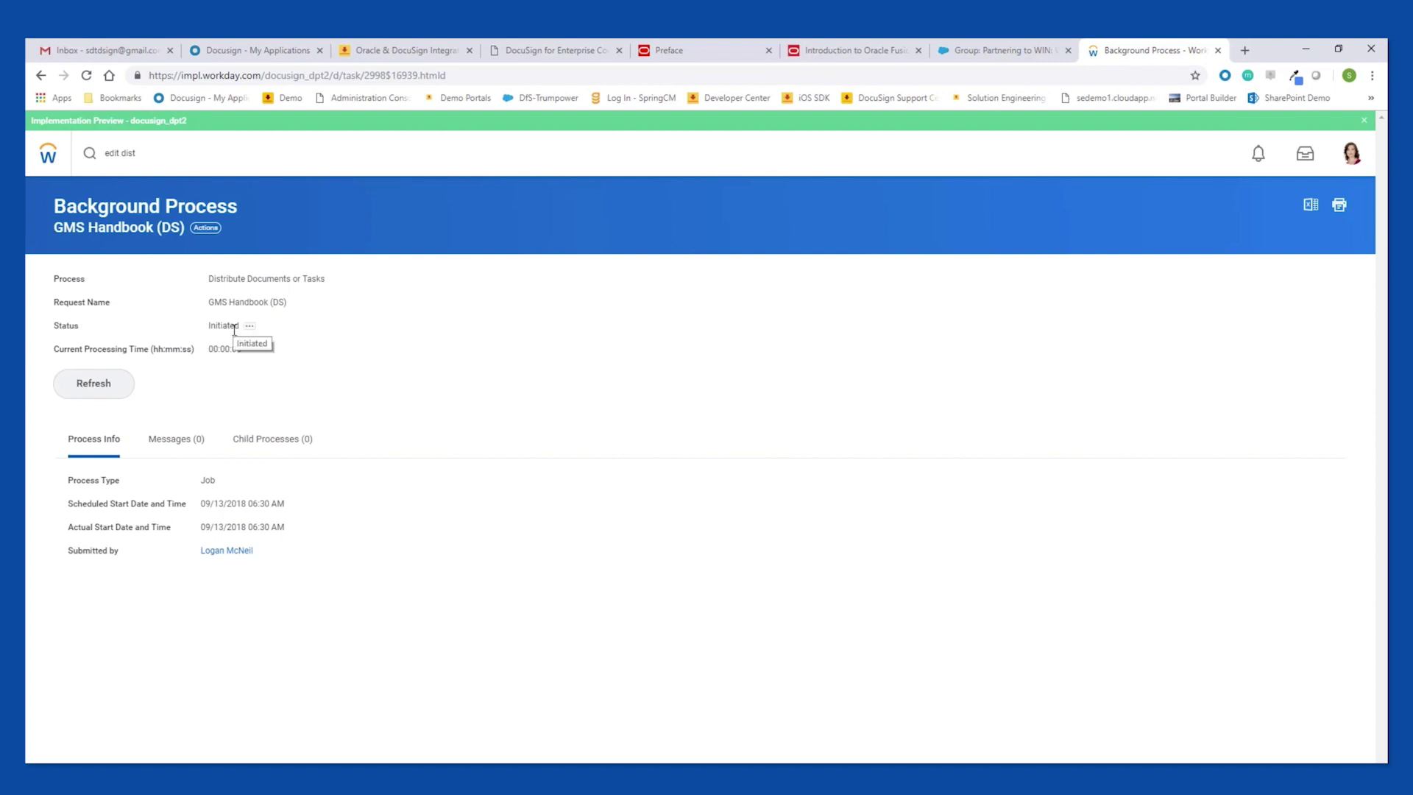
Refresh the background process to confirm it reads Completed, then sign out of the administrator account.
left_click(111, 389)
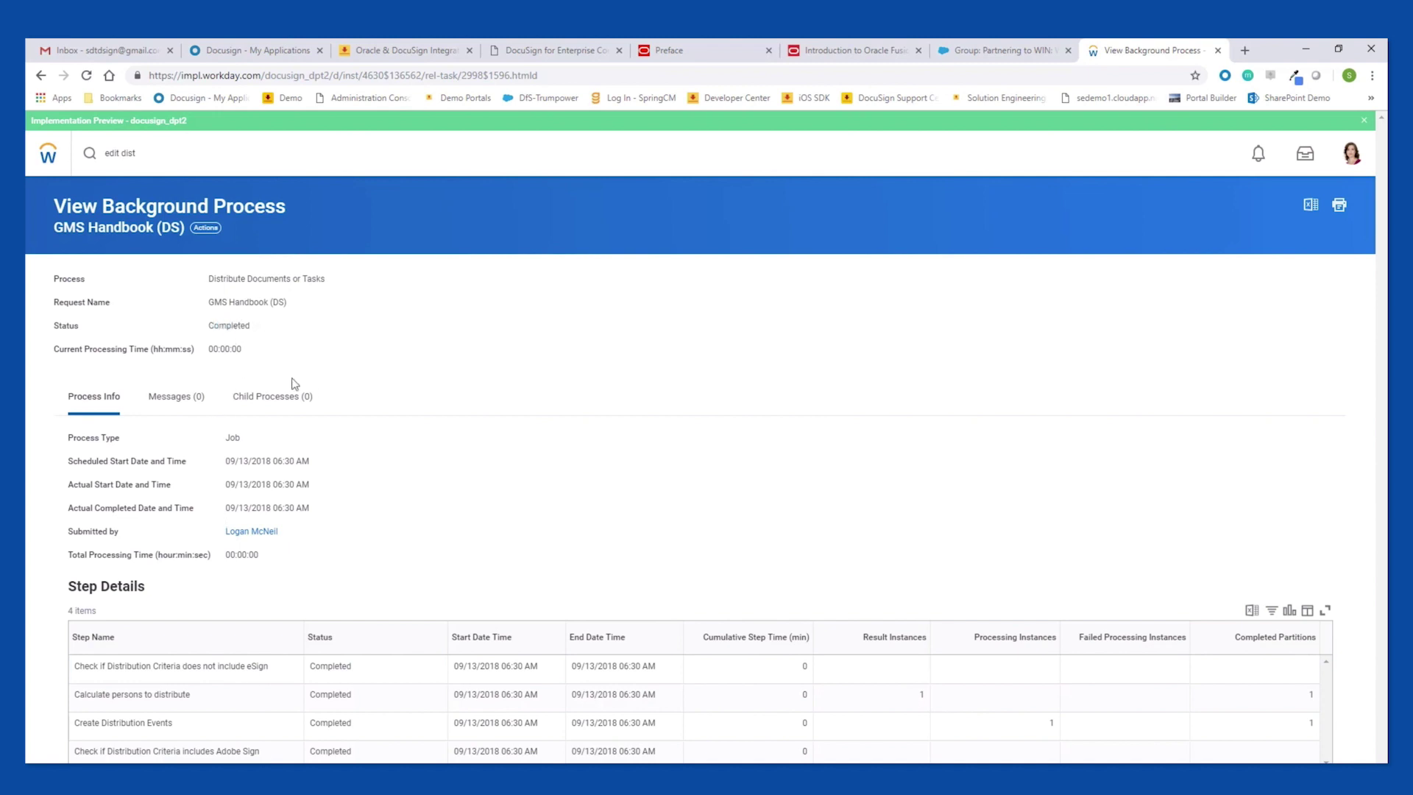
left_click(1351, 156)
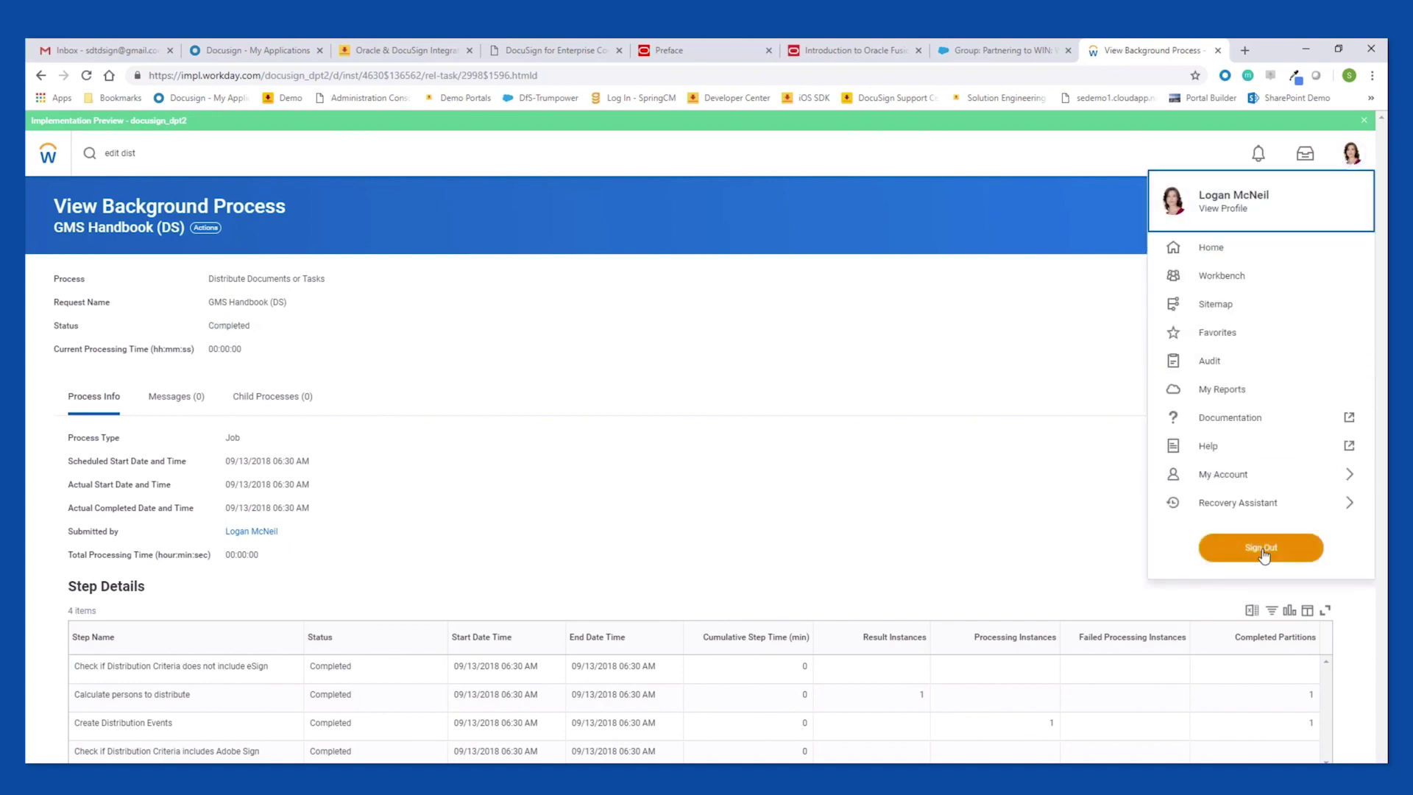
left_click(1263, 552)
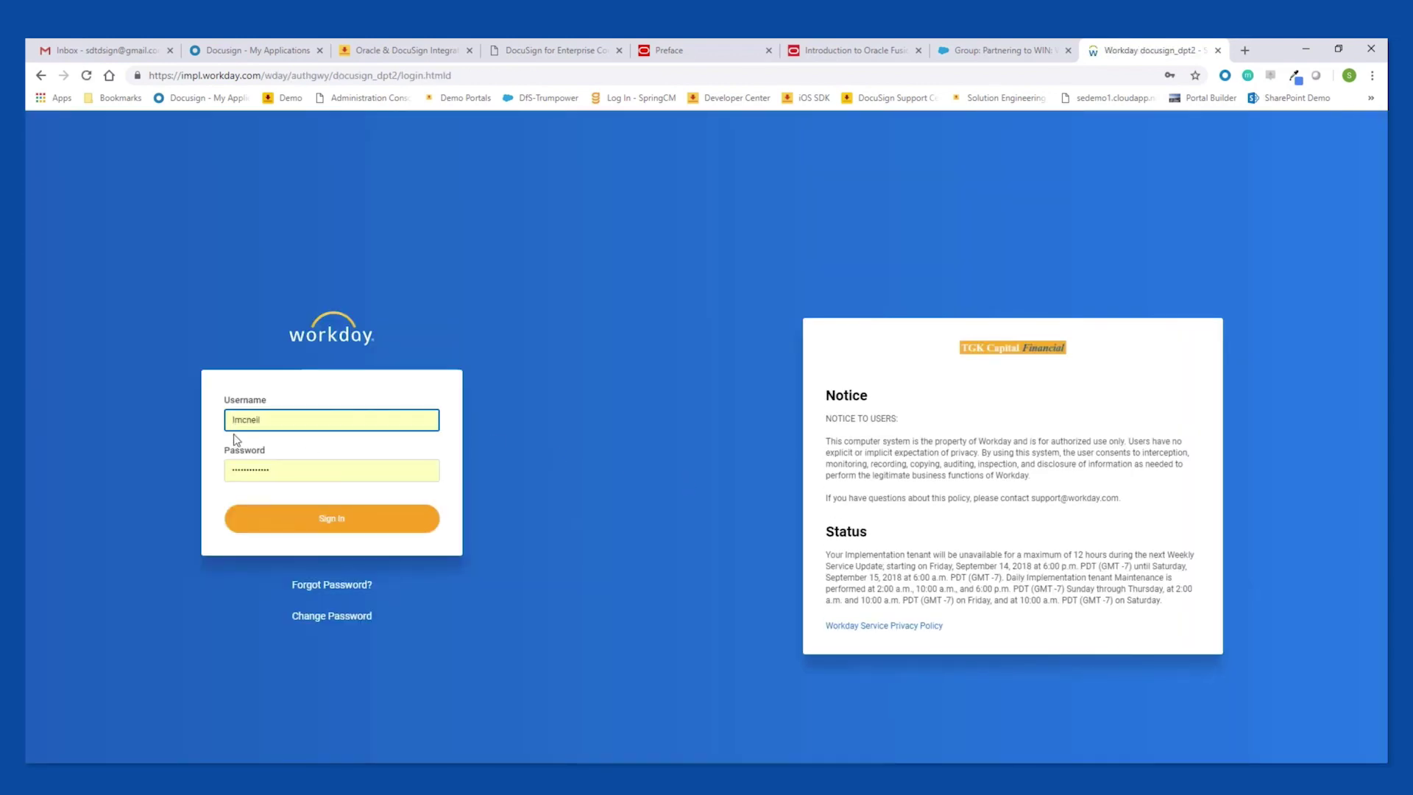
Sign in with the employee's username and password, dismissing the browser's save-password prompt.
double_click(237, 421)
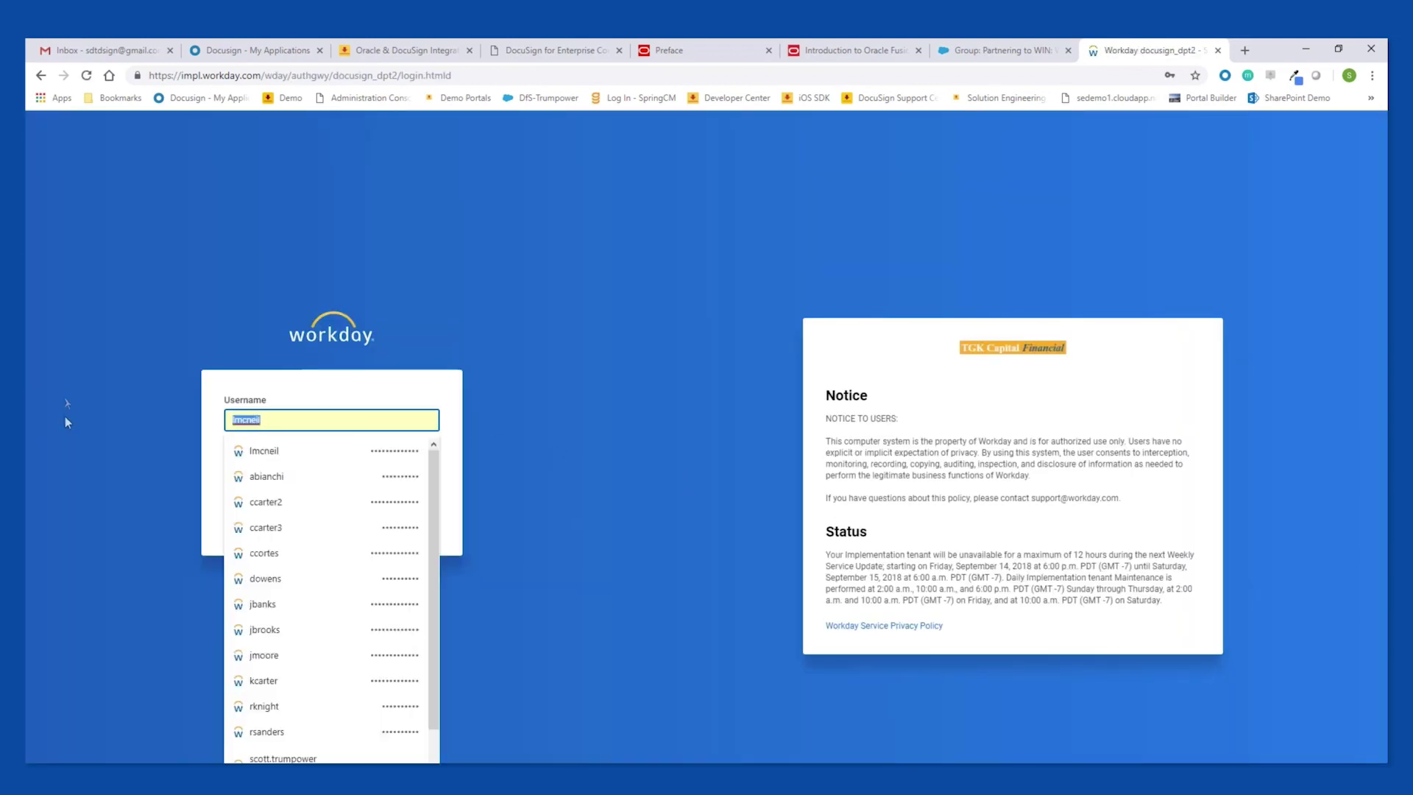
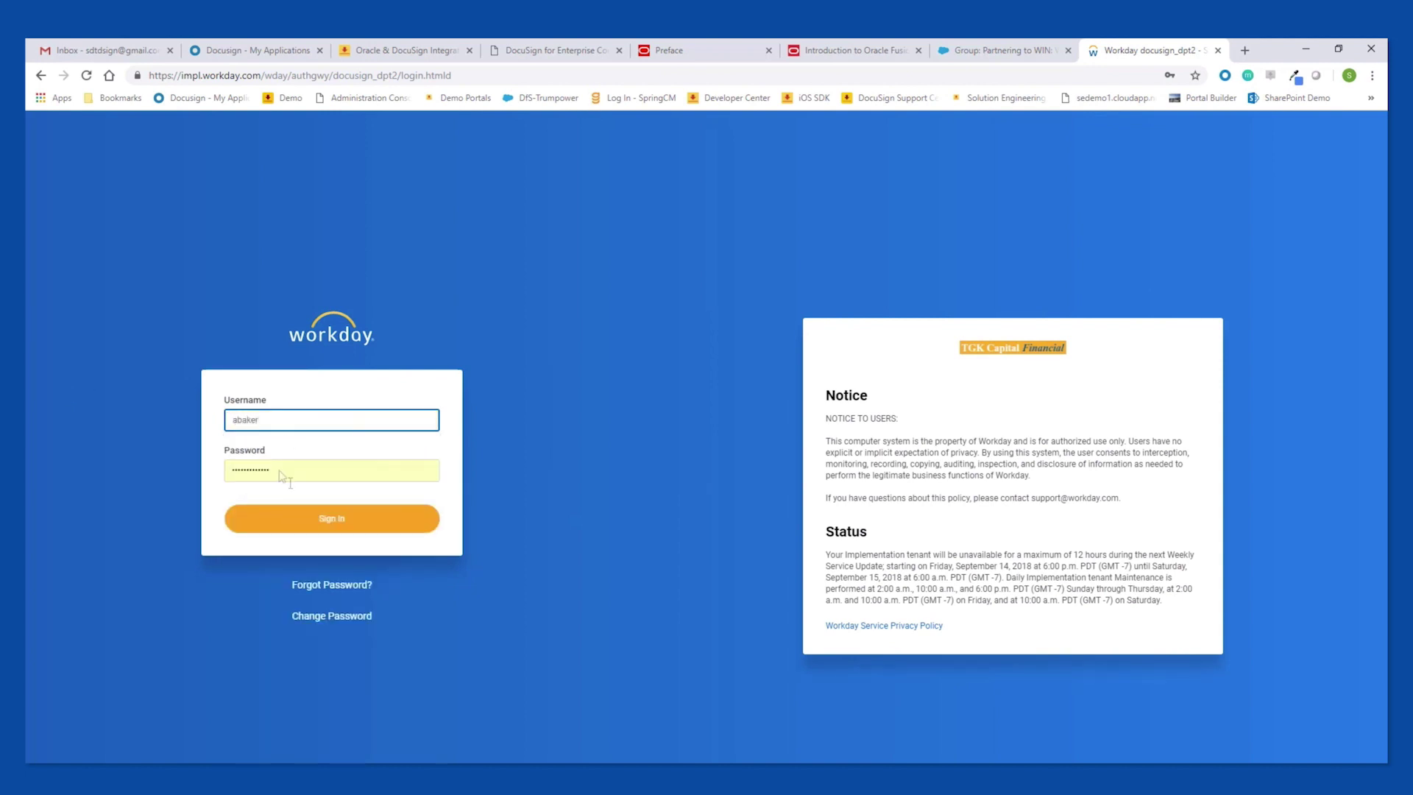
left_click(320, 526)
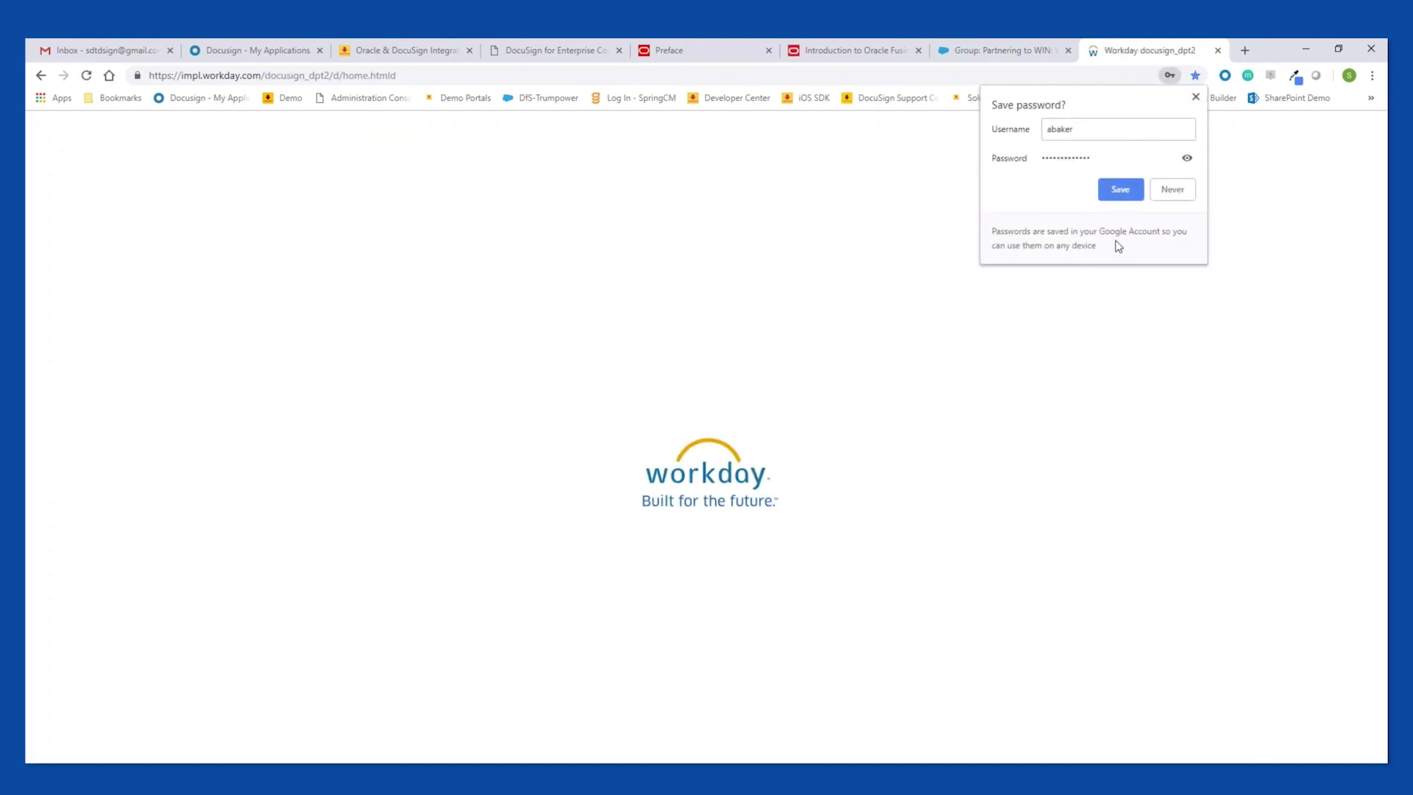
left_click(1128, 195)
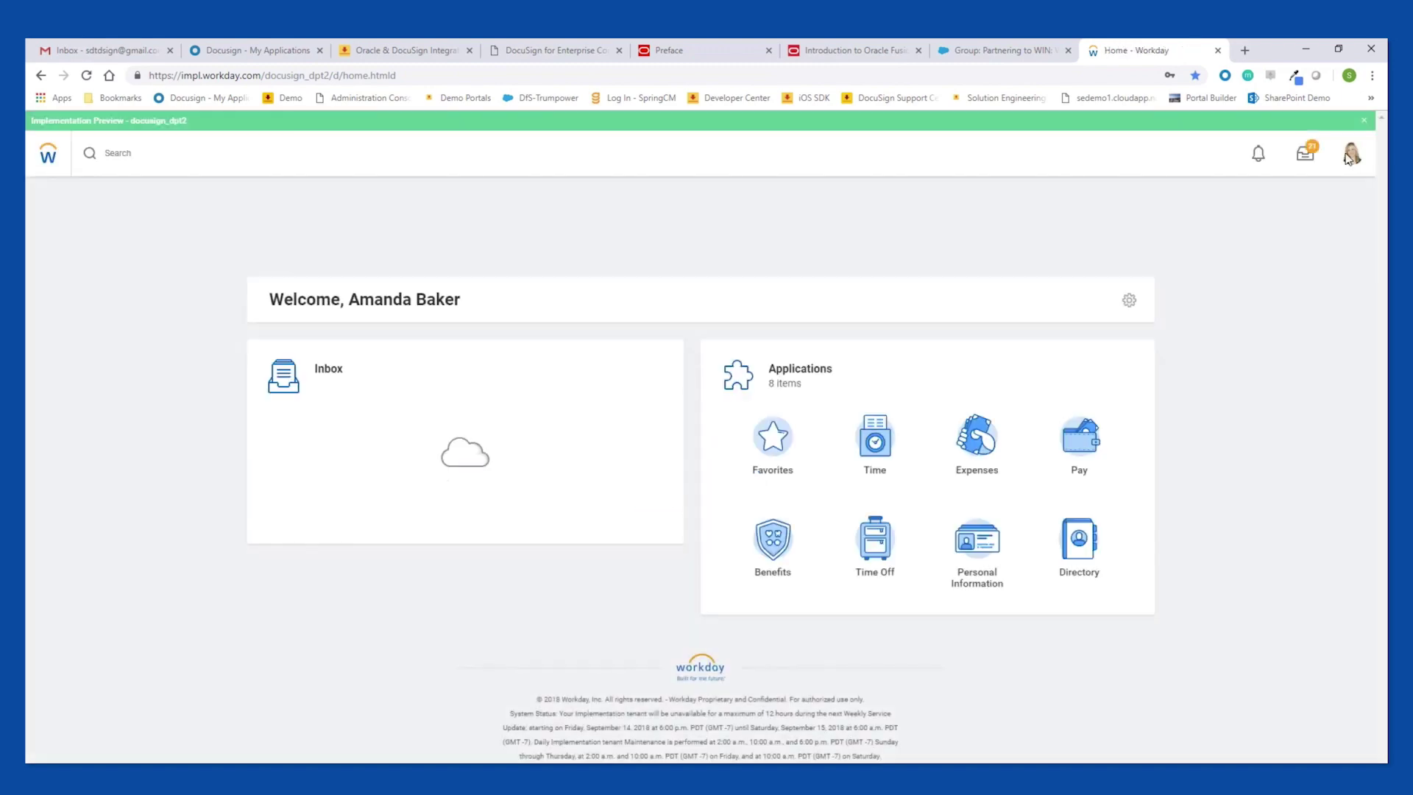
Open the newest GMS Handbook (DS) review task from the inbox and eSign Employee Handbook_WD.doc with DocuSign.
left_click(1315, 162)
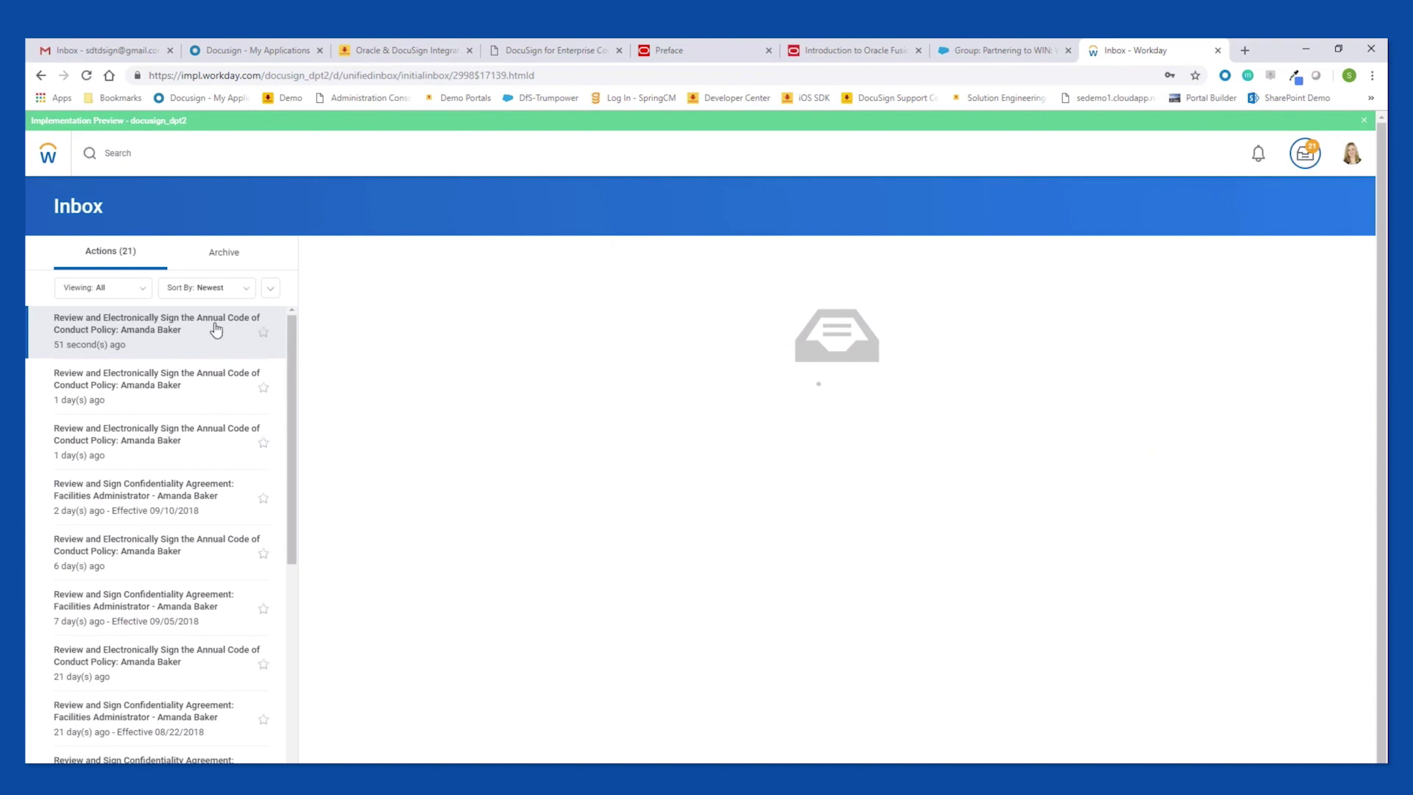
left_click(156, 331)
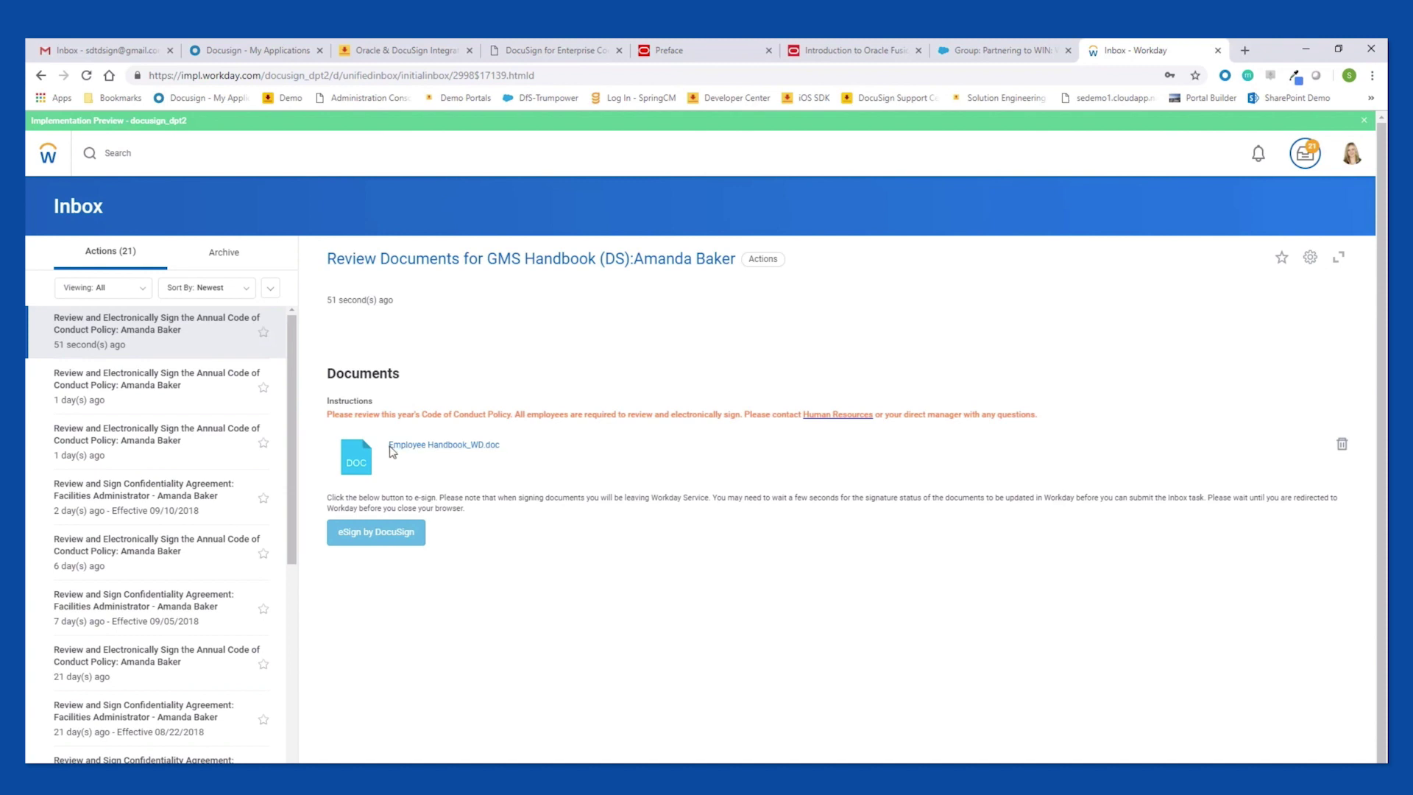
left_click(388, 540)
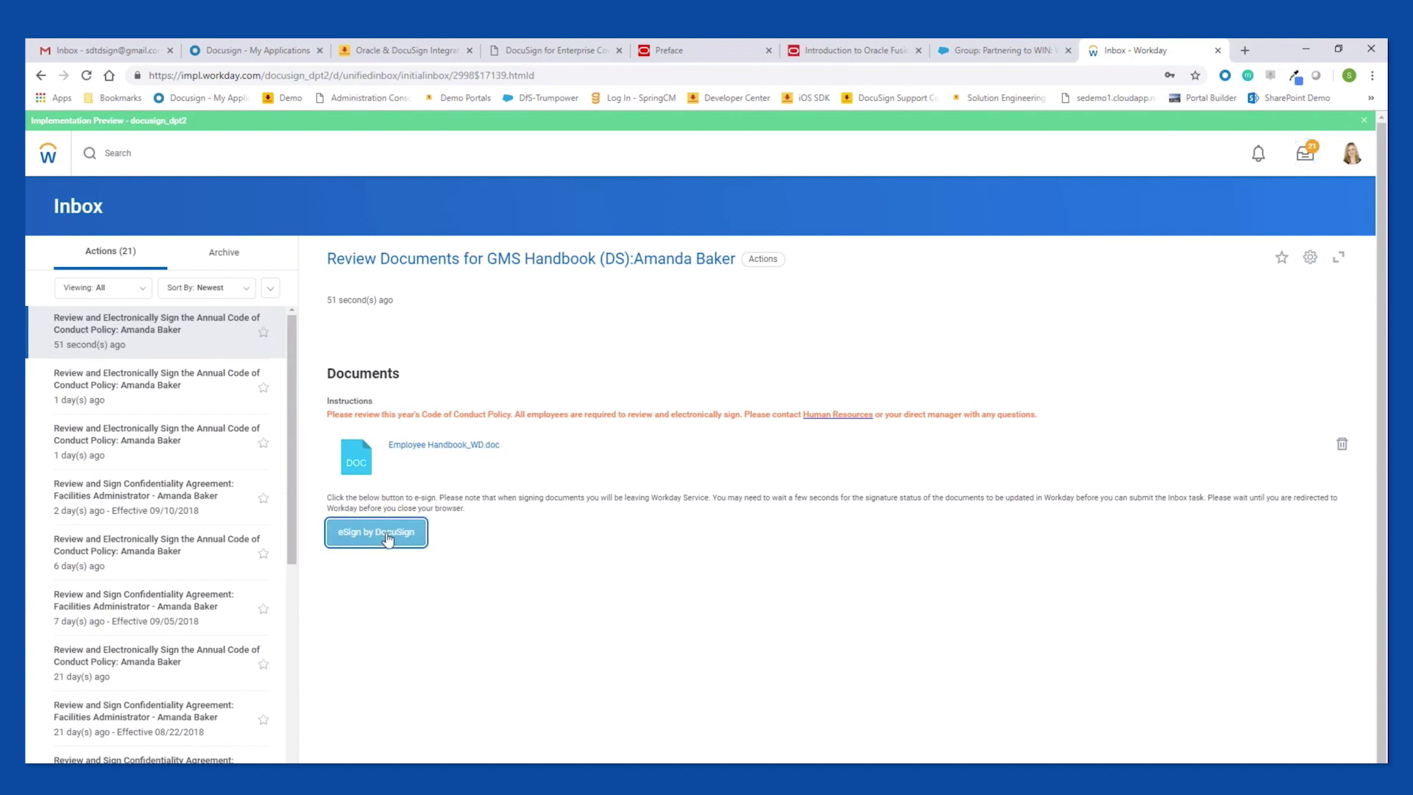